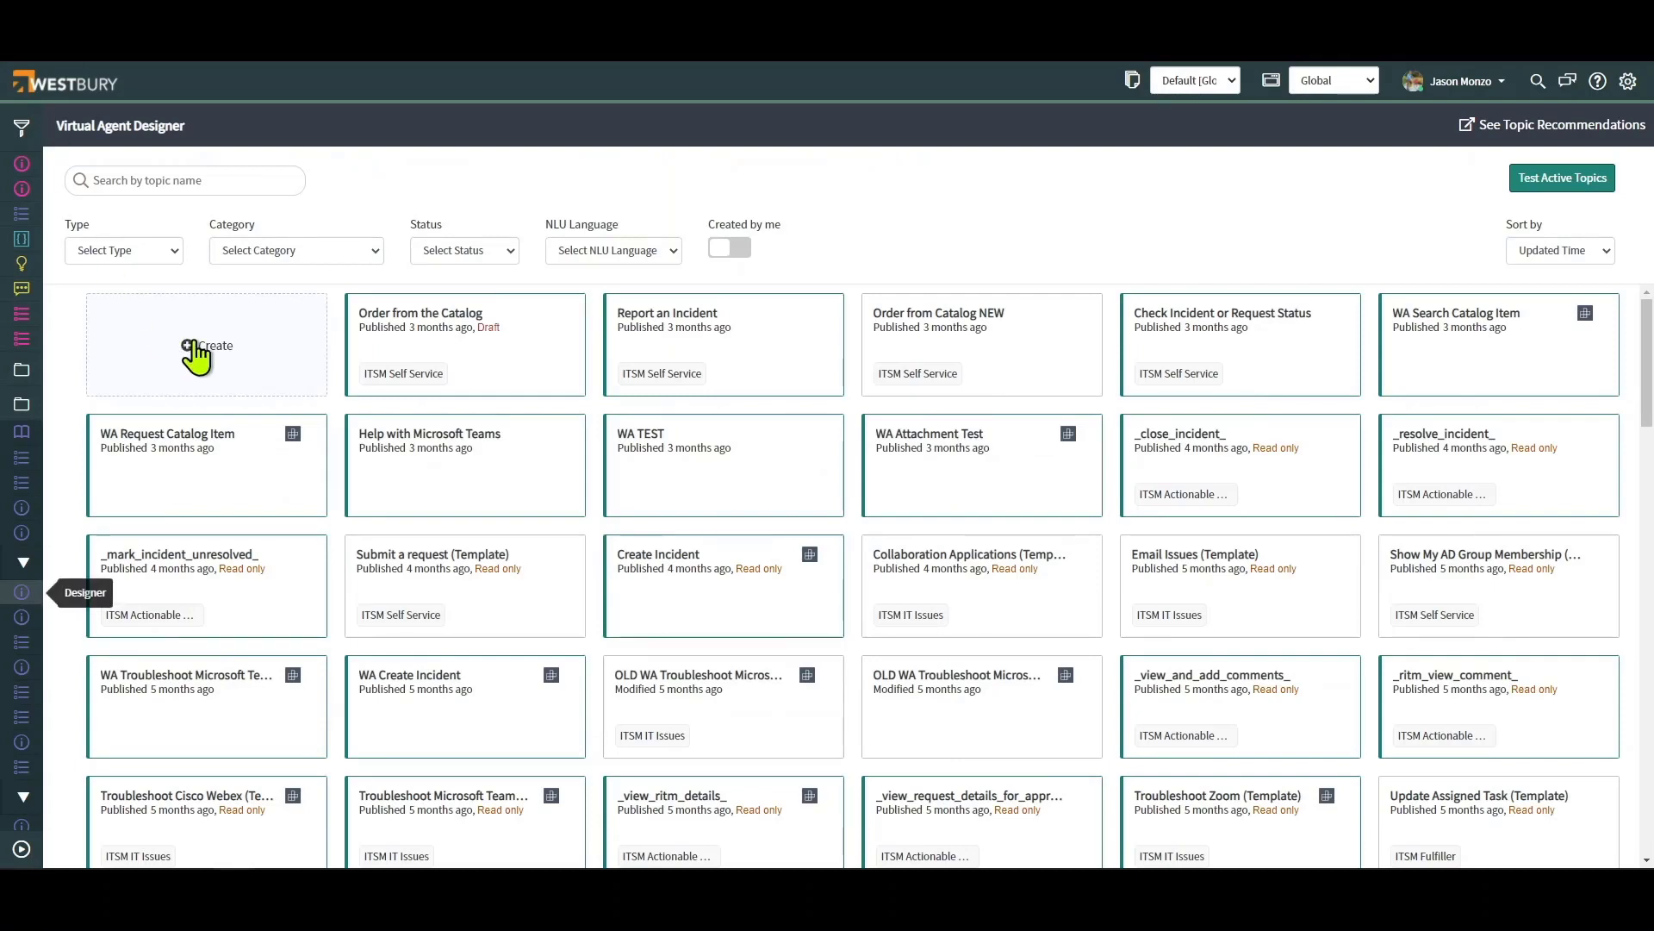
# - Create a new topic of type Topic Block named "Troubleshooting Oracle"
pyautogui.click(207, 353)
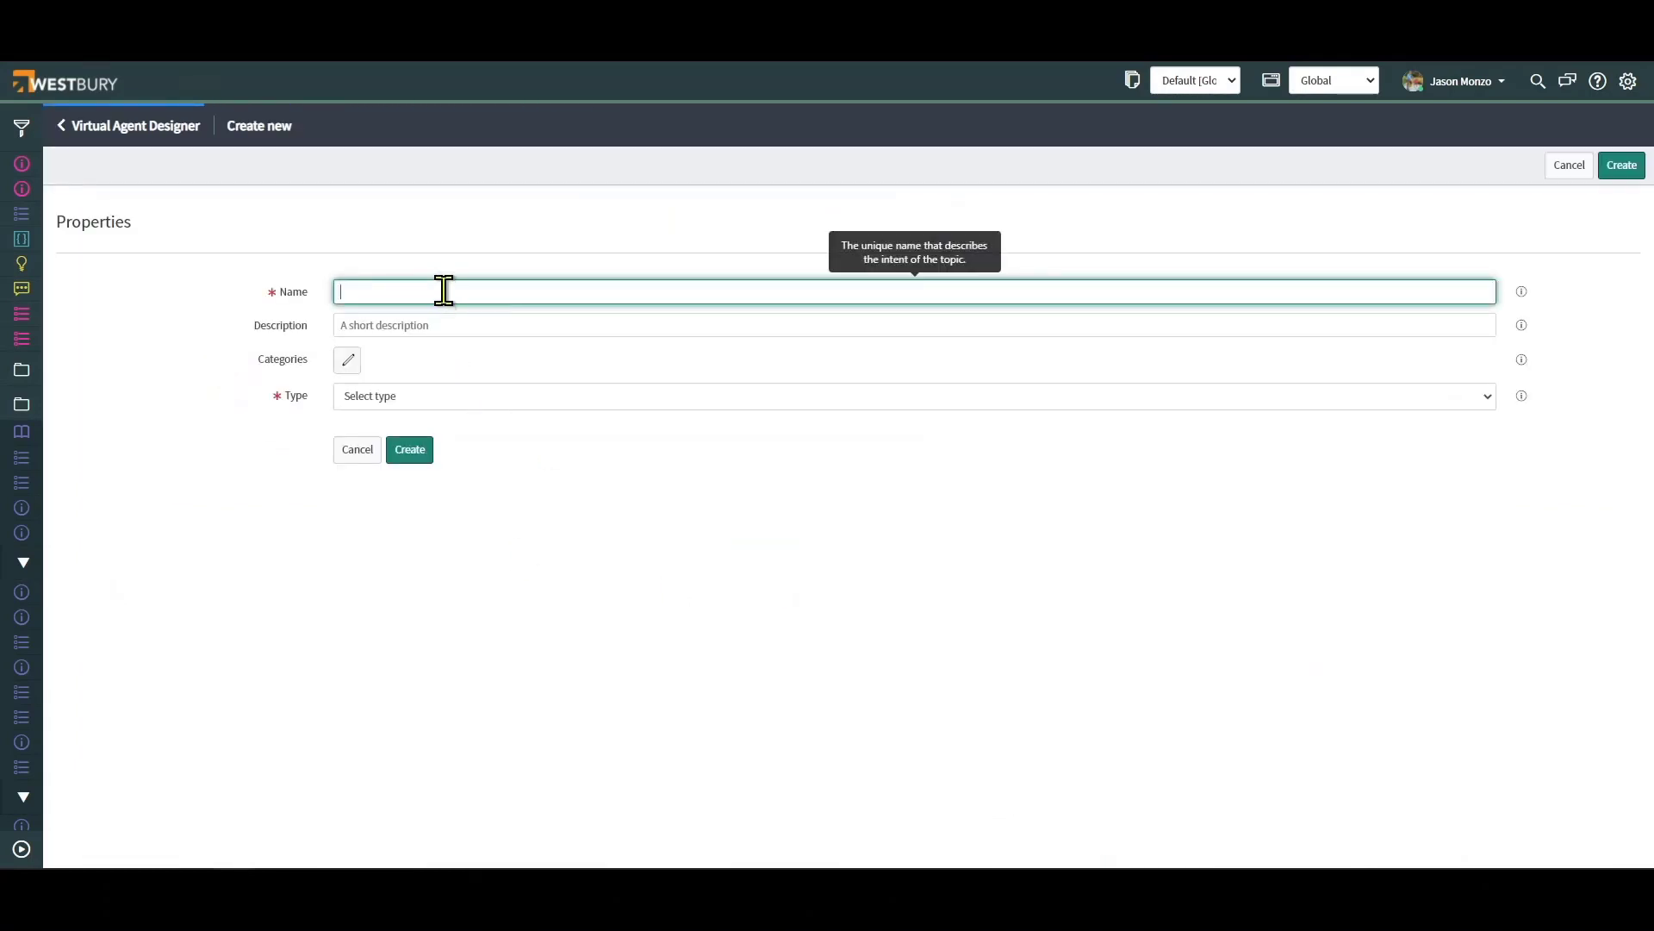
pyautogui.write('Troubleshooting Oracle')
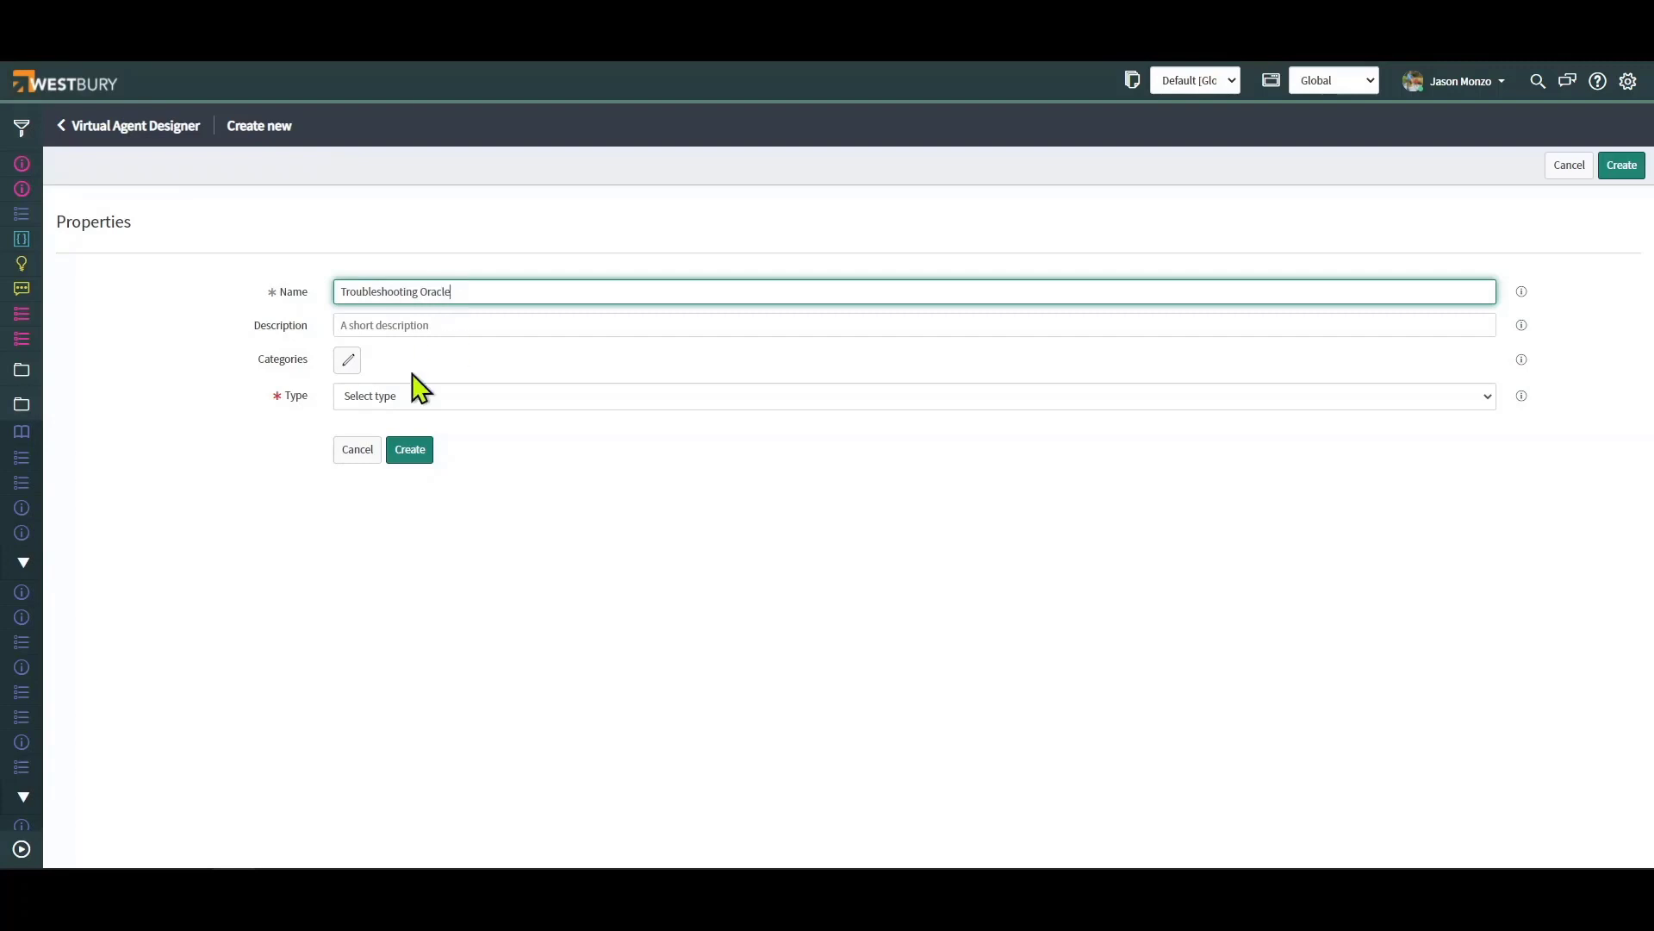
pyautogui.click(409, 398)
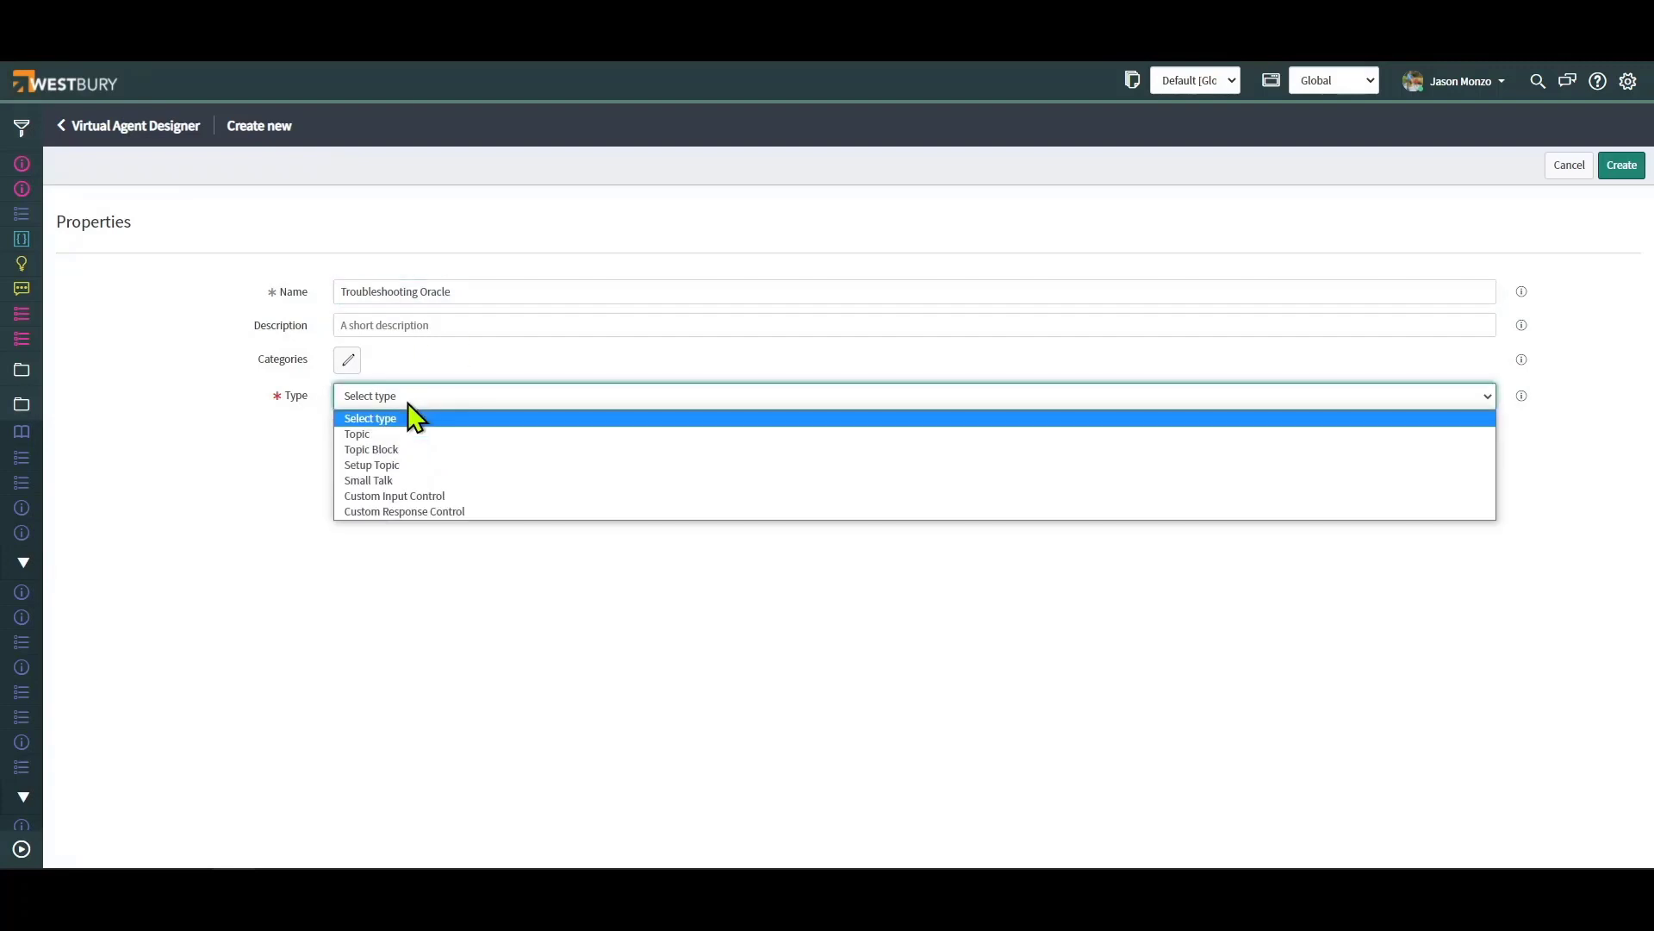
pyautogui.click(401, 448)
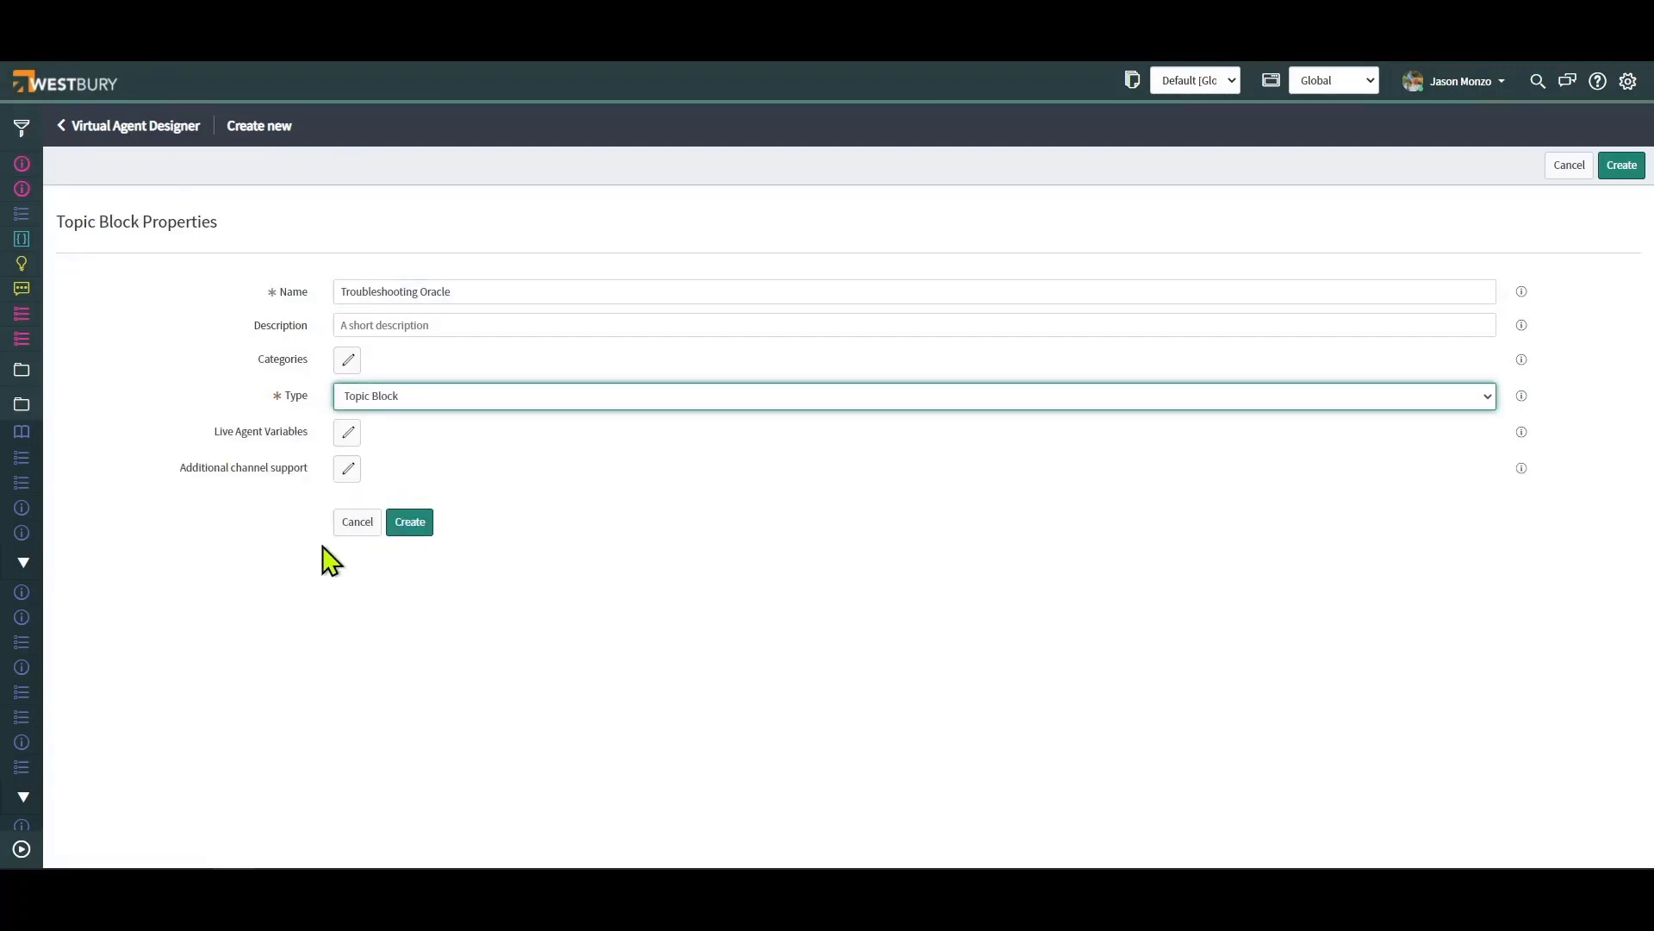
pyautogui.click(411, 523)
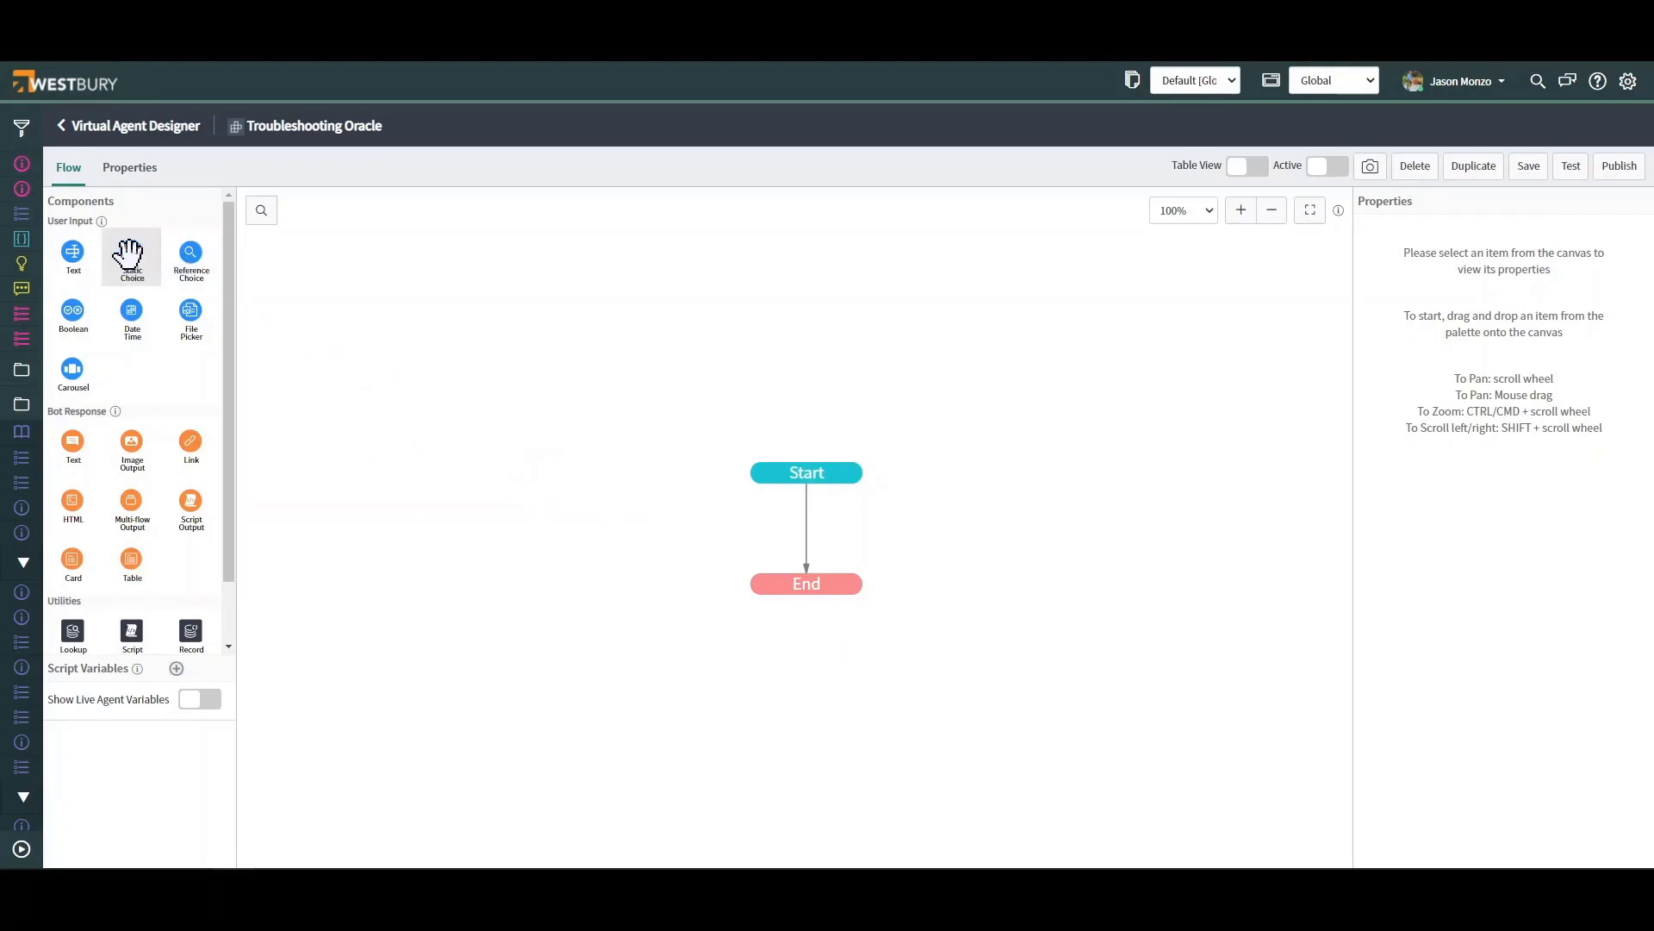
# - Add a Static Choice input between Start and End, named "Issue Type" with the prompt "What kind of help are you looking for?"
pyautogui.moveTo(129, 255); pyautogui.dragTo(805, 539)
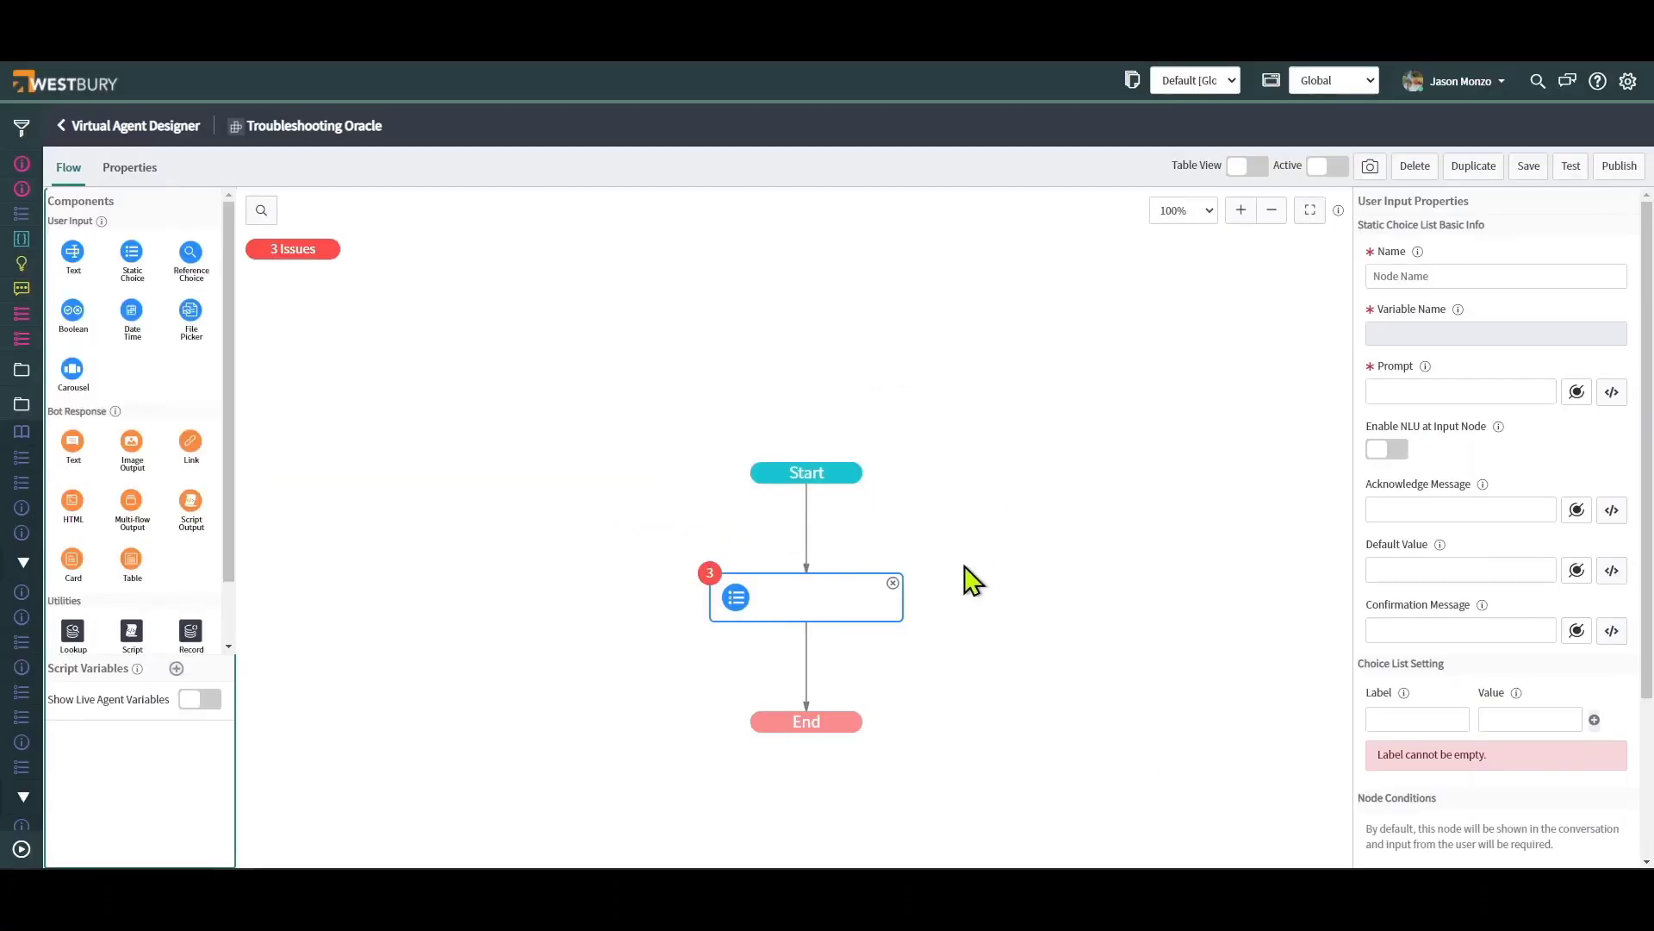
pyautogui.click(1478, 274)
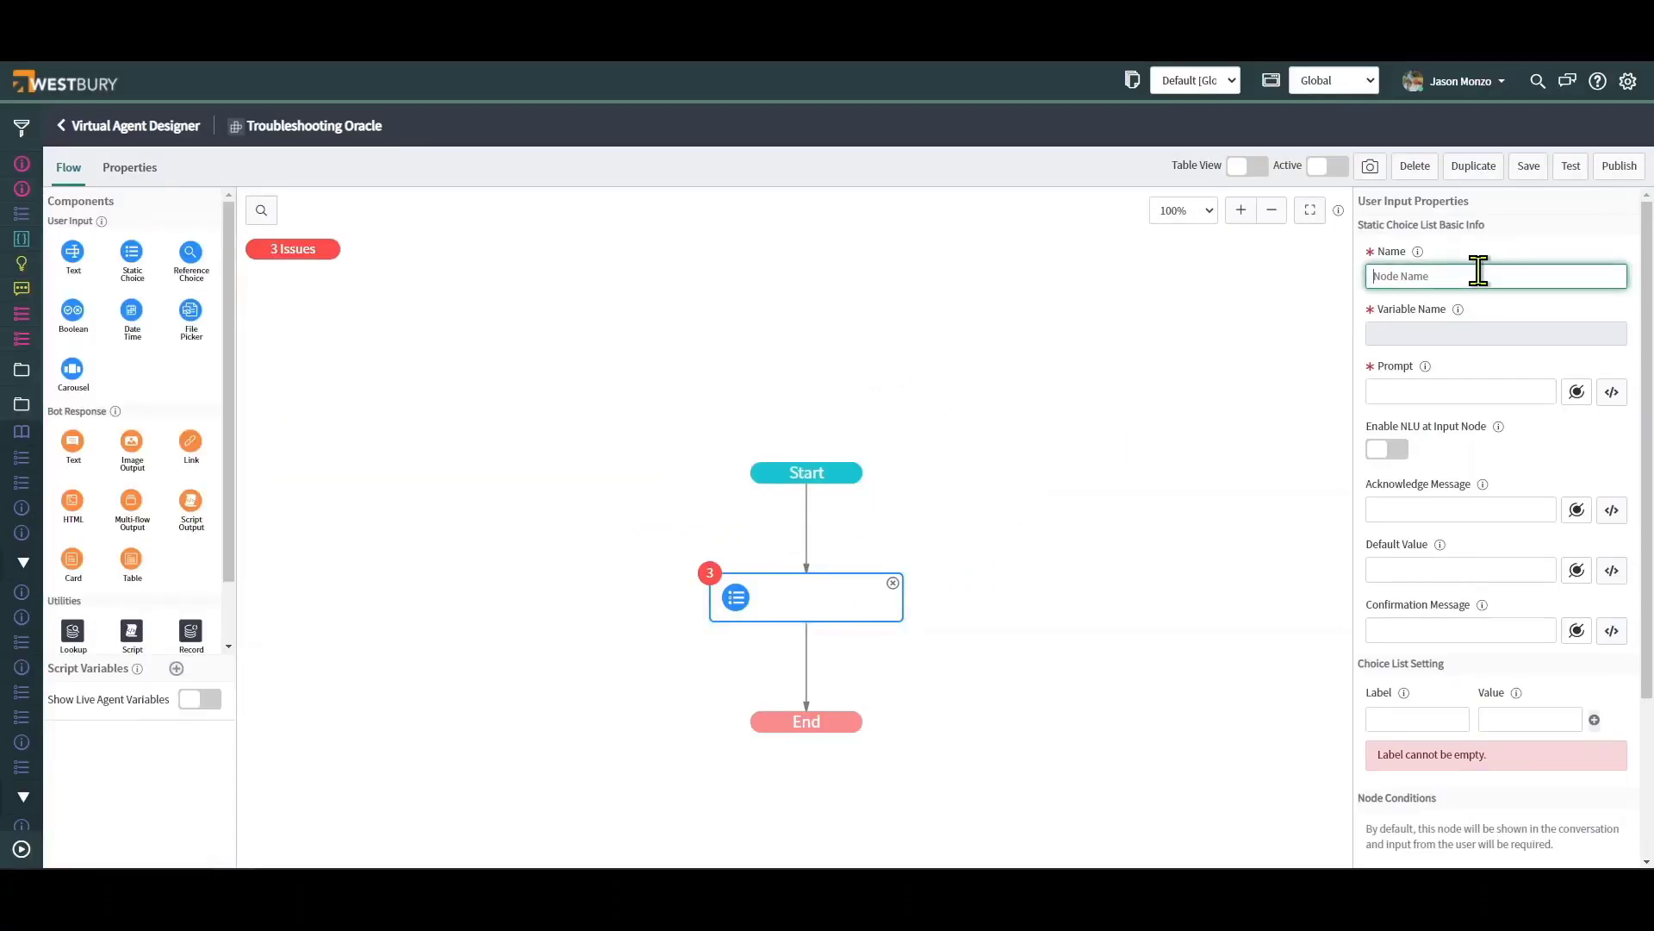
pyautogui.write('Issue Type')
pyautogui.click(1467, 388)
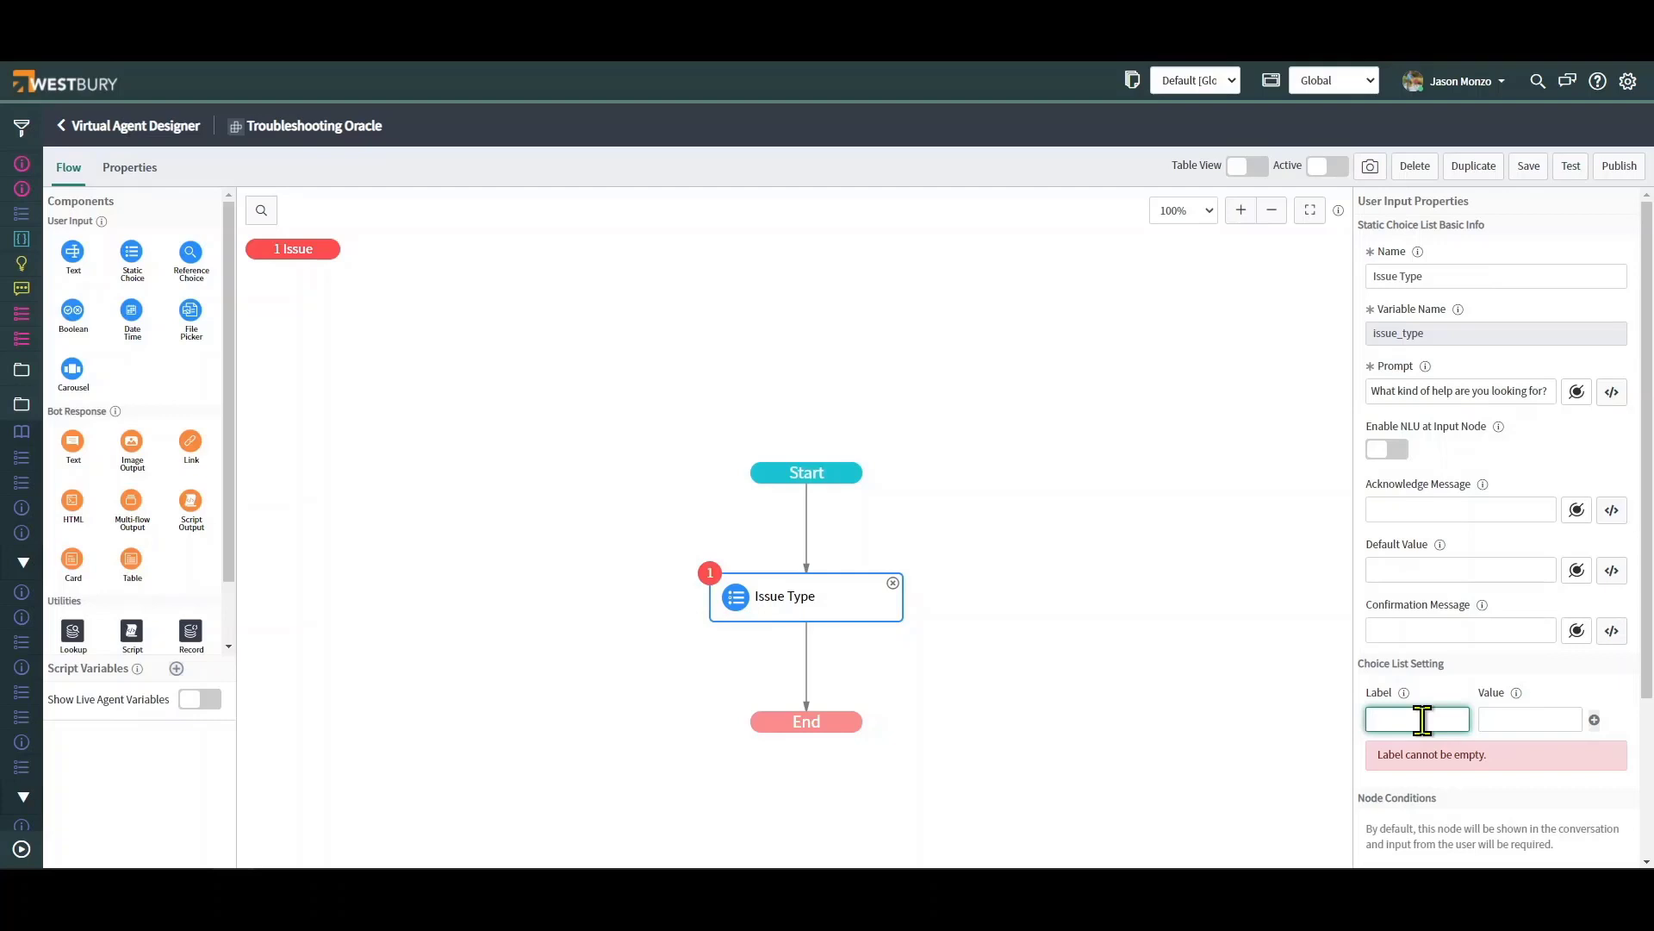
# - Define the first Issue Type choice with label "I need help with Oracle access" and value "access"
pyautogui.write('I nee')
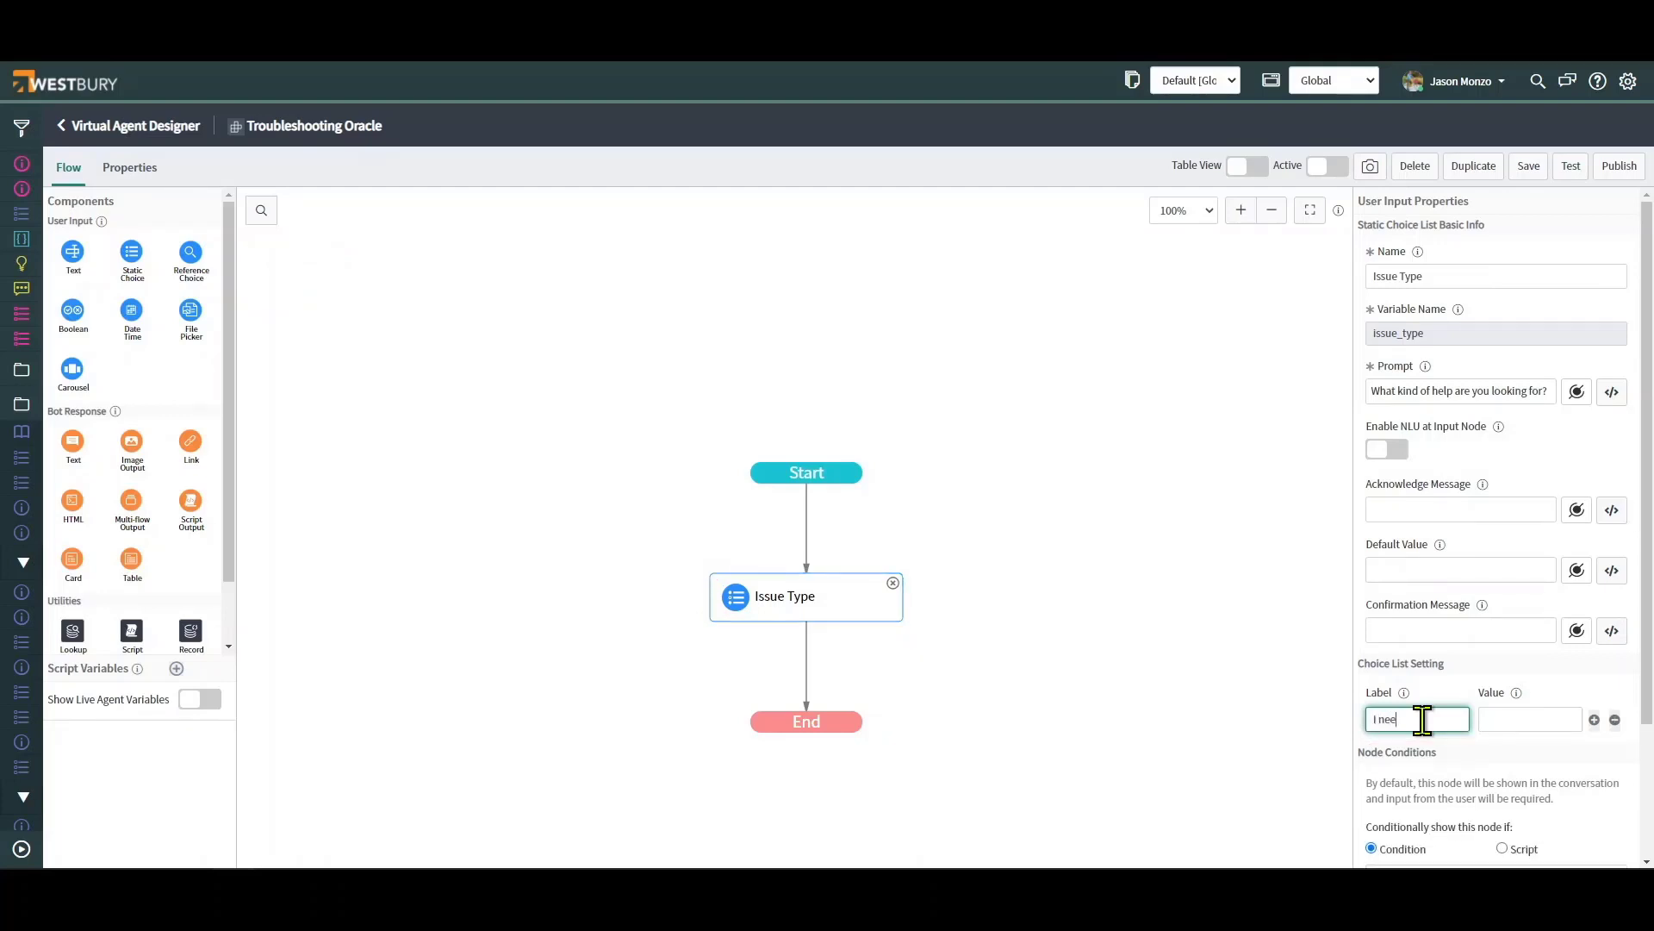
pyautogui.write('d helpo')
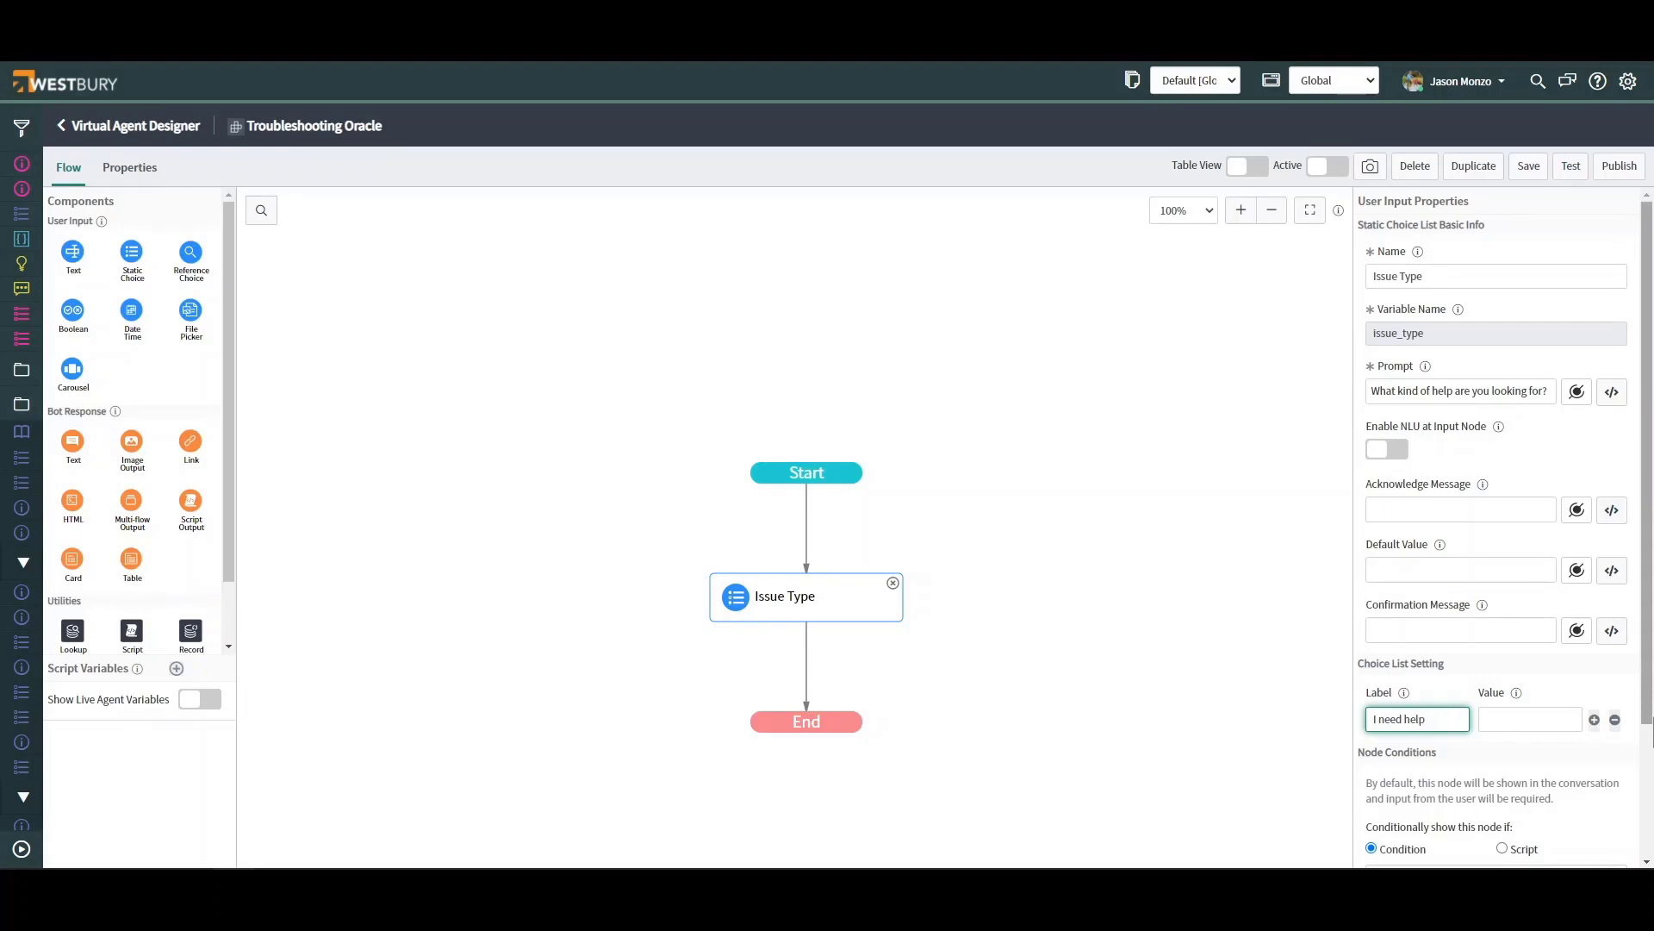
pyautogui.write(' with Oracle access')
pyautogui.press('Tab')
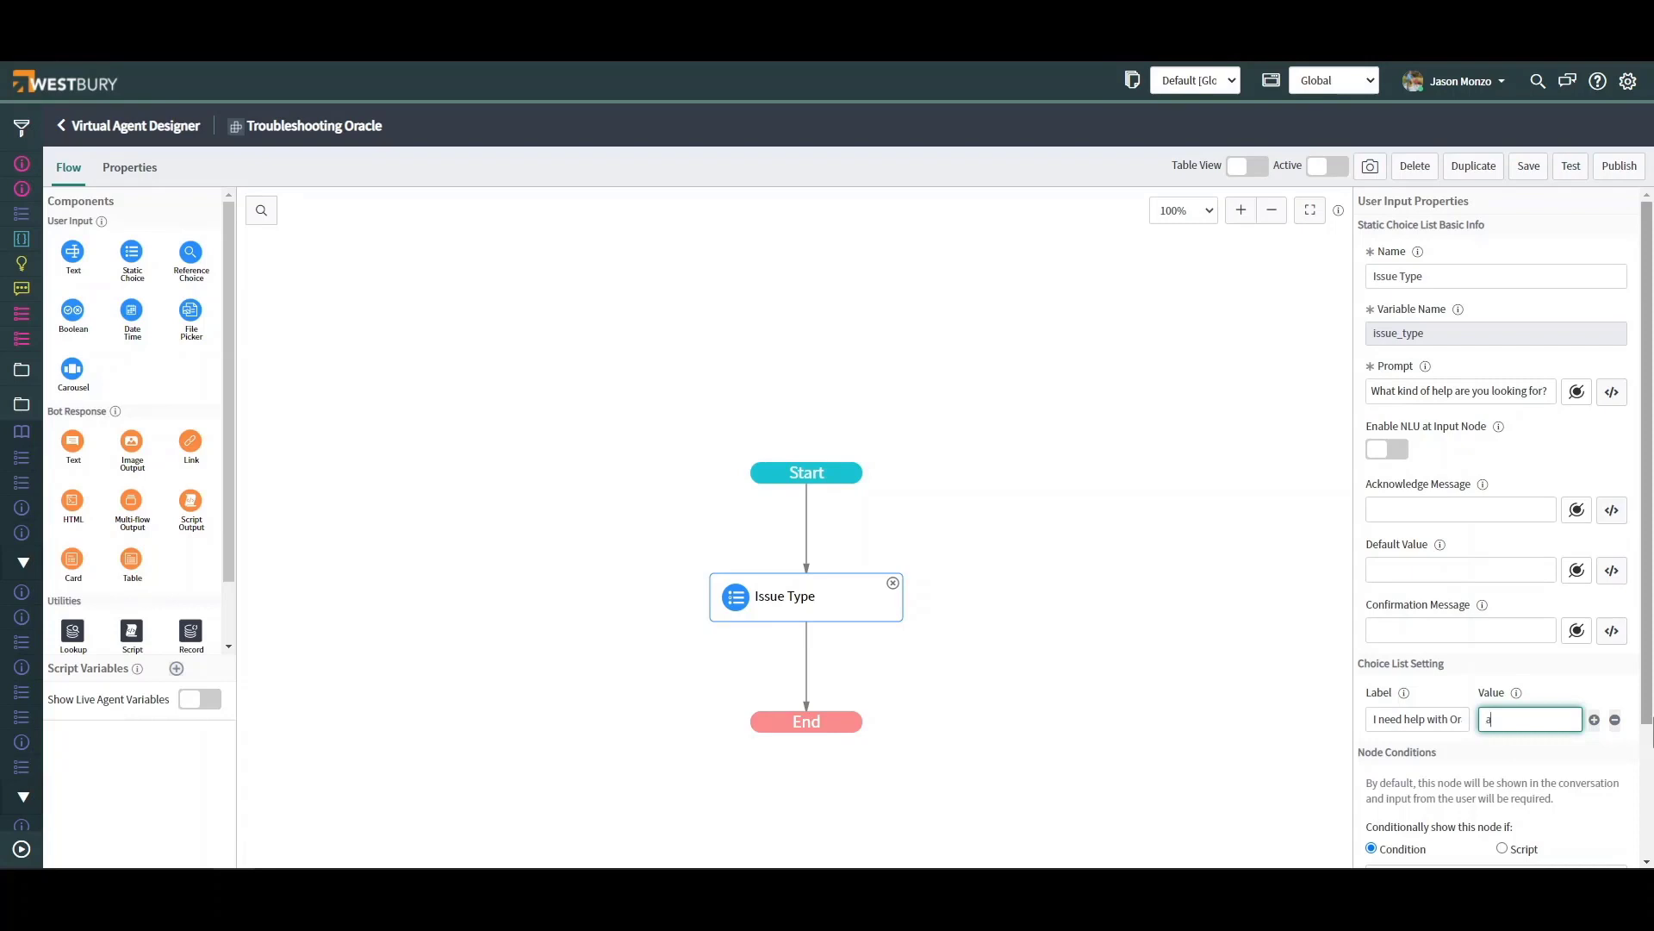
pyautogui.write('access')
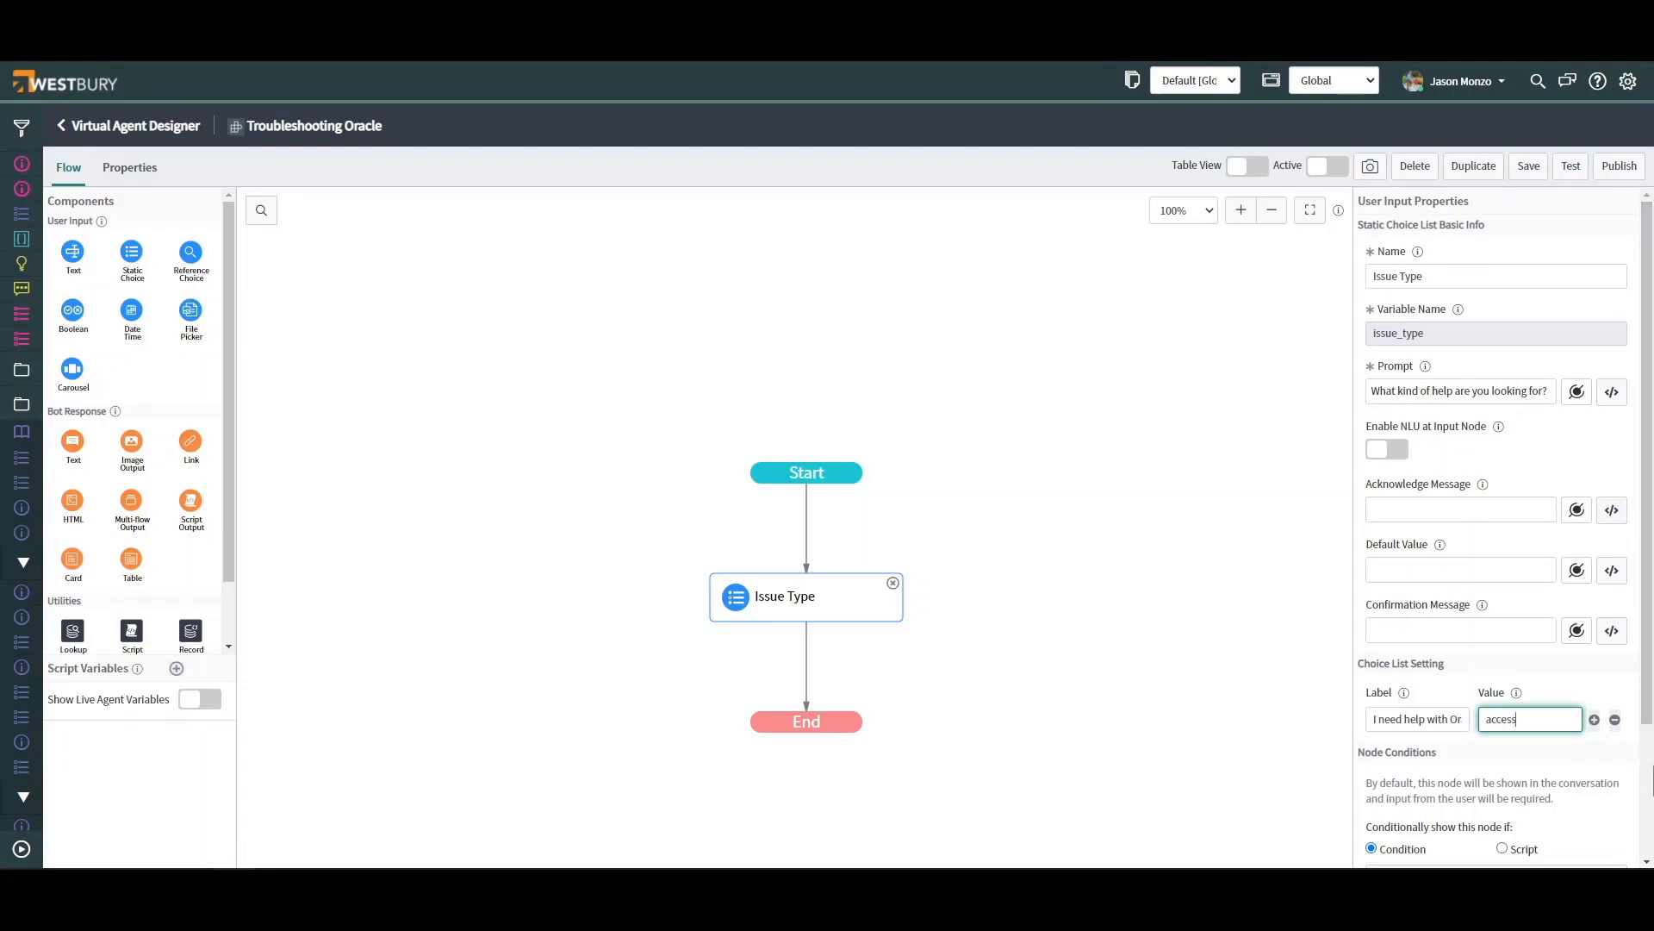
# - Add a second Issue Type choice labelled "I need help using the Oracle application" with the value "functional"
pyautogui.click(1594, 718)
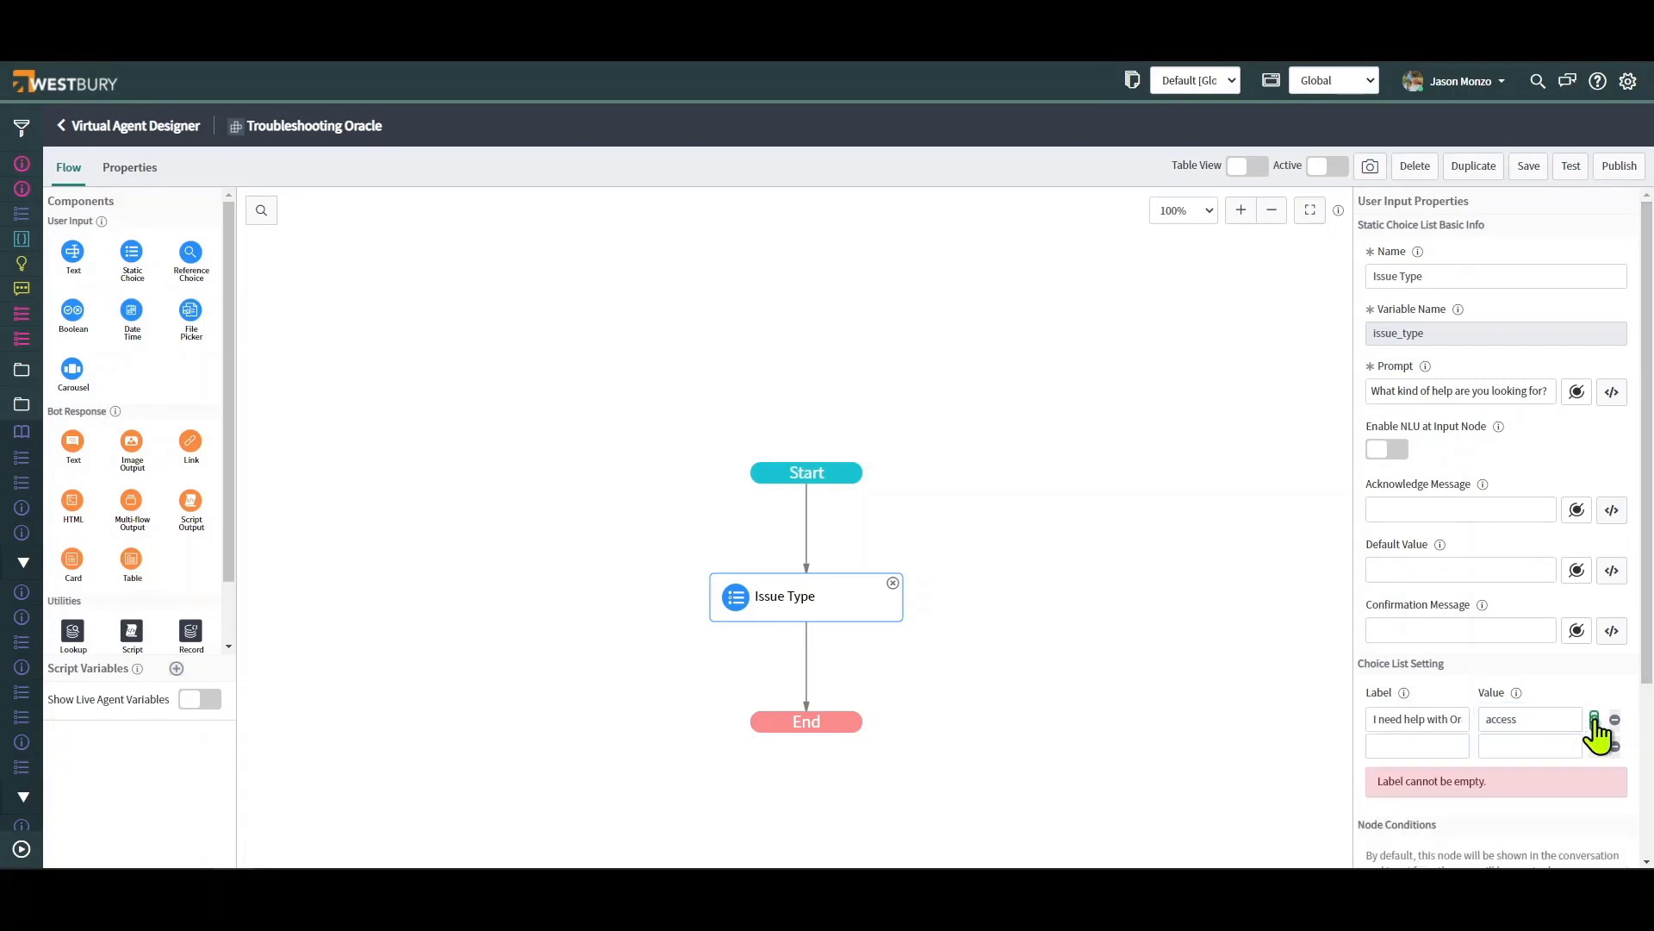
pyautogui.click(1435, 747)
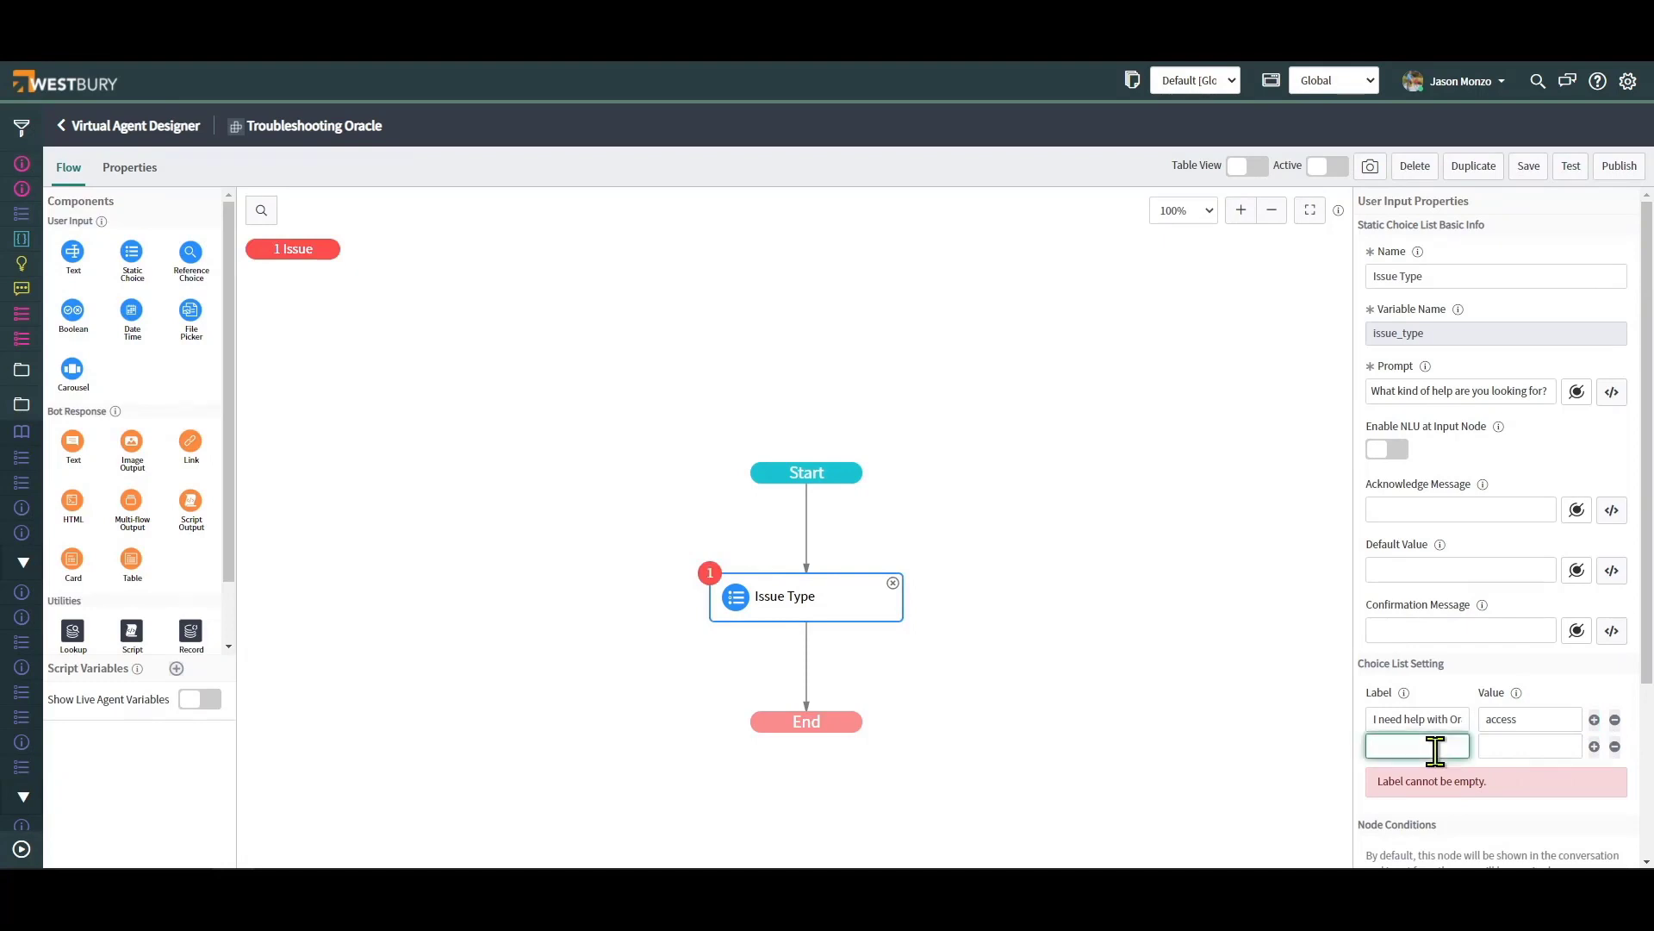
pyautogui.write('I need help')
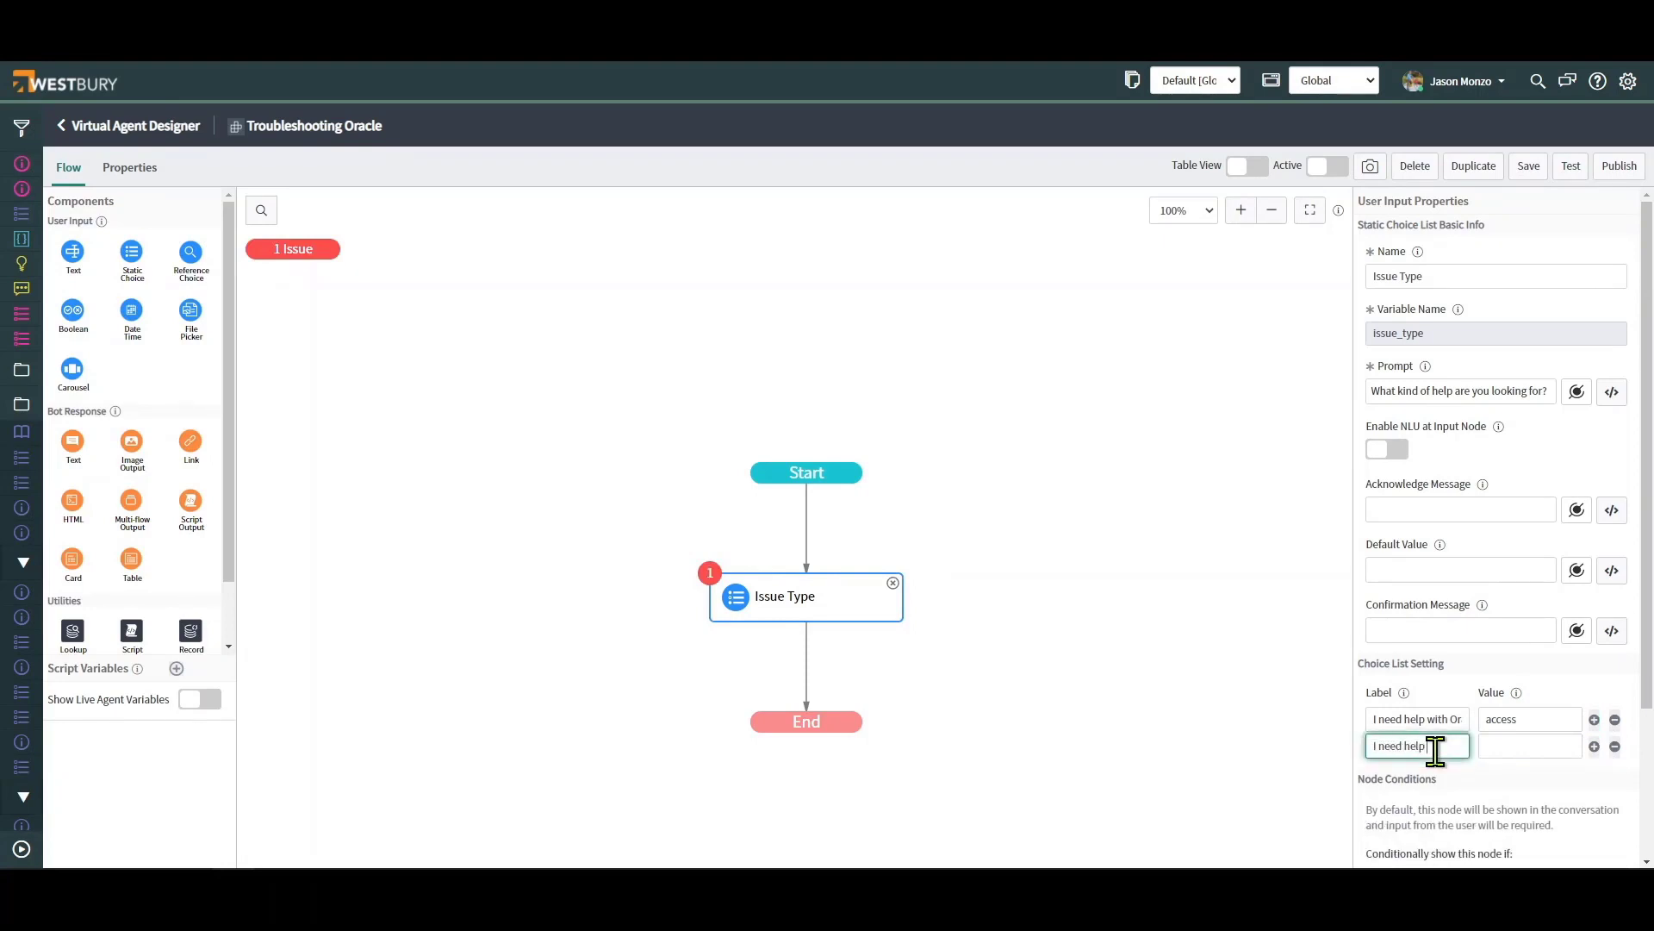
pyautogui.write(' using th')
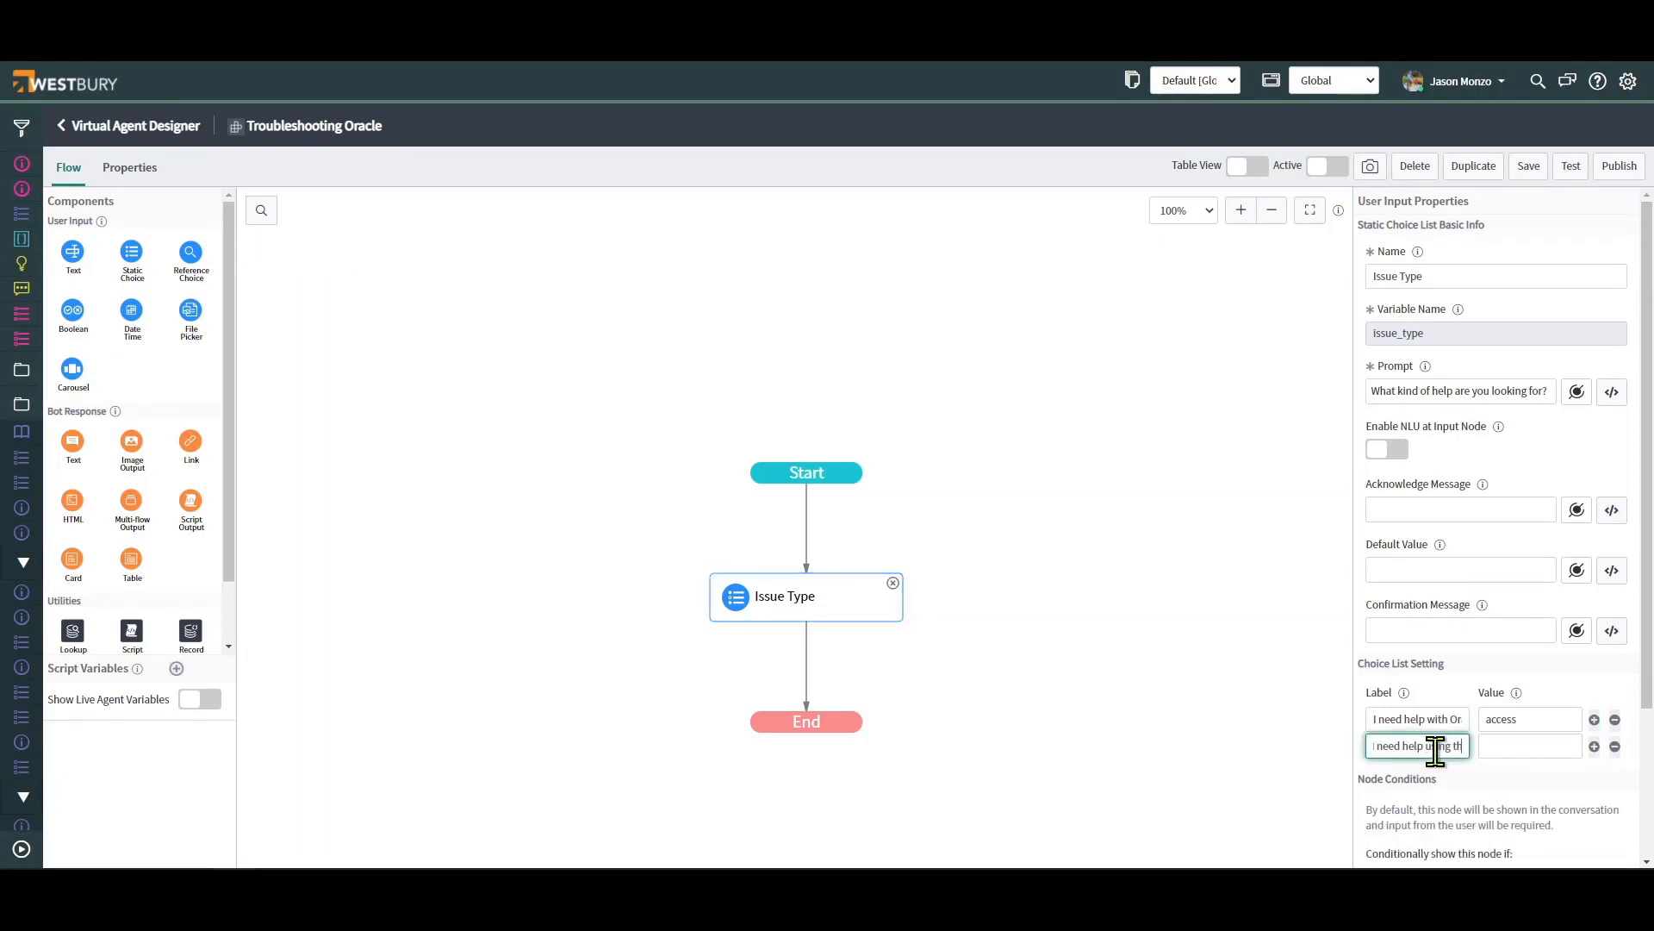
pyautogui.write('e Oracle application')
pyautogui.press('Tab')
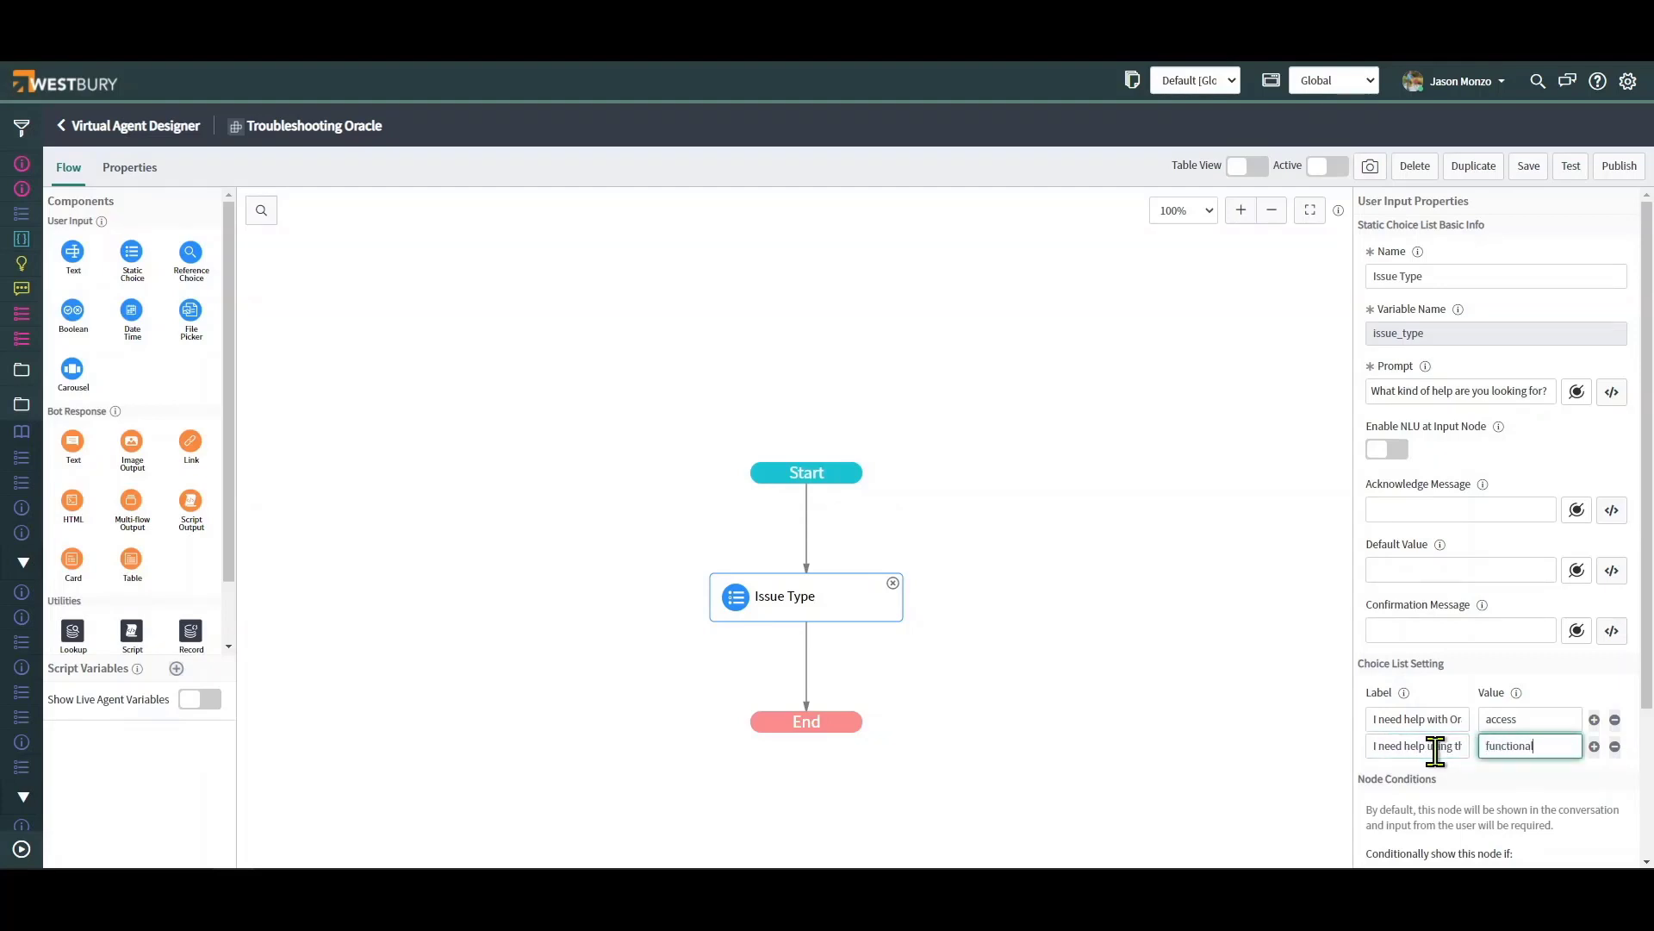
pyautogui.write('functional')
# - Add a third Issue Type choice labelled "I need information about Oracle" with the value "request_for_info"
pyautogui.click(1594, 746)
pyautogui.click(1410, 773)
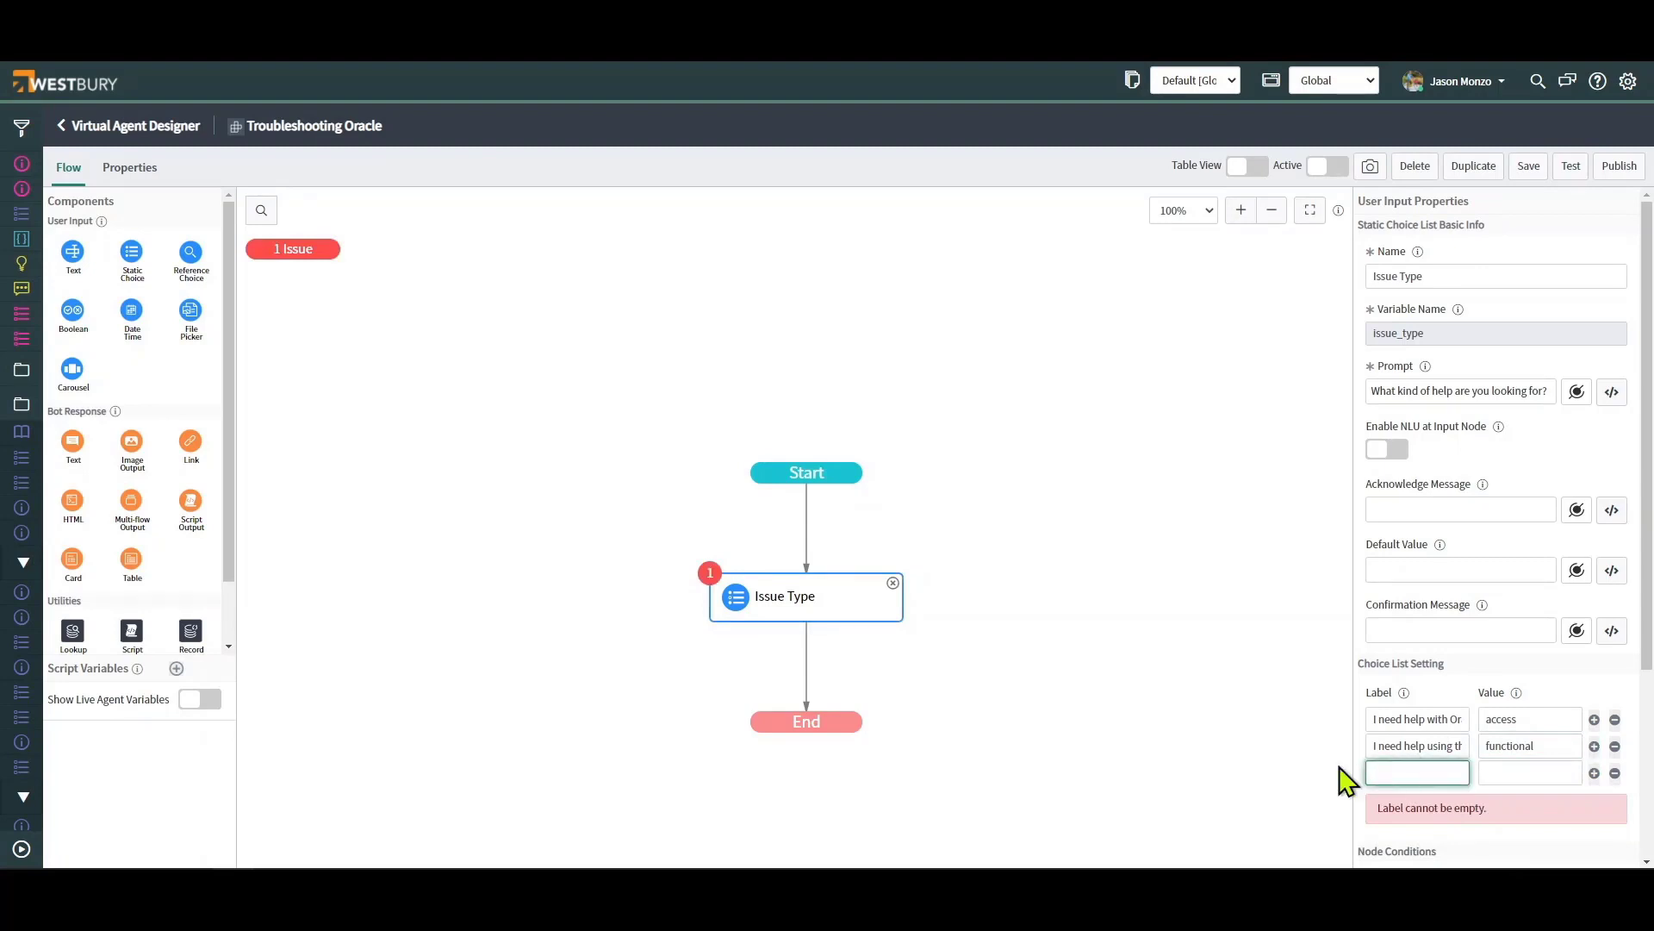
pyautogui.write('I need inf')
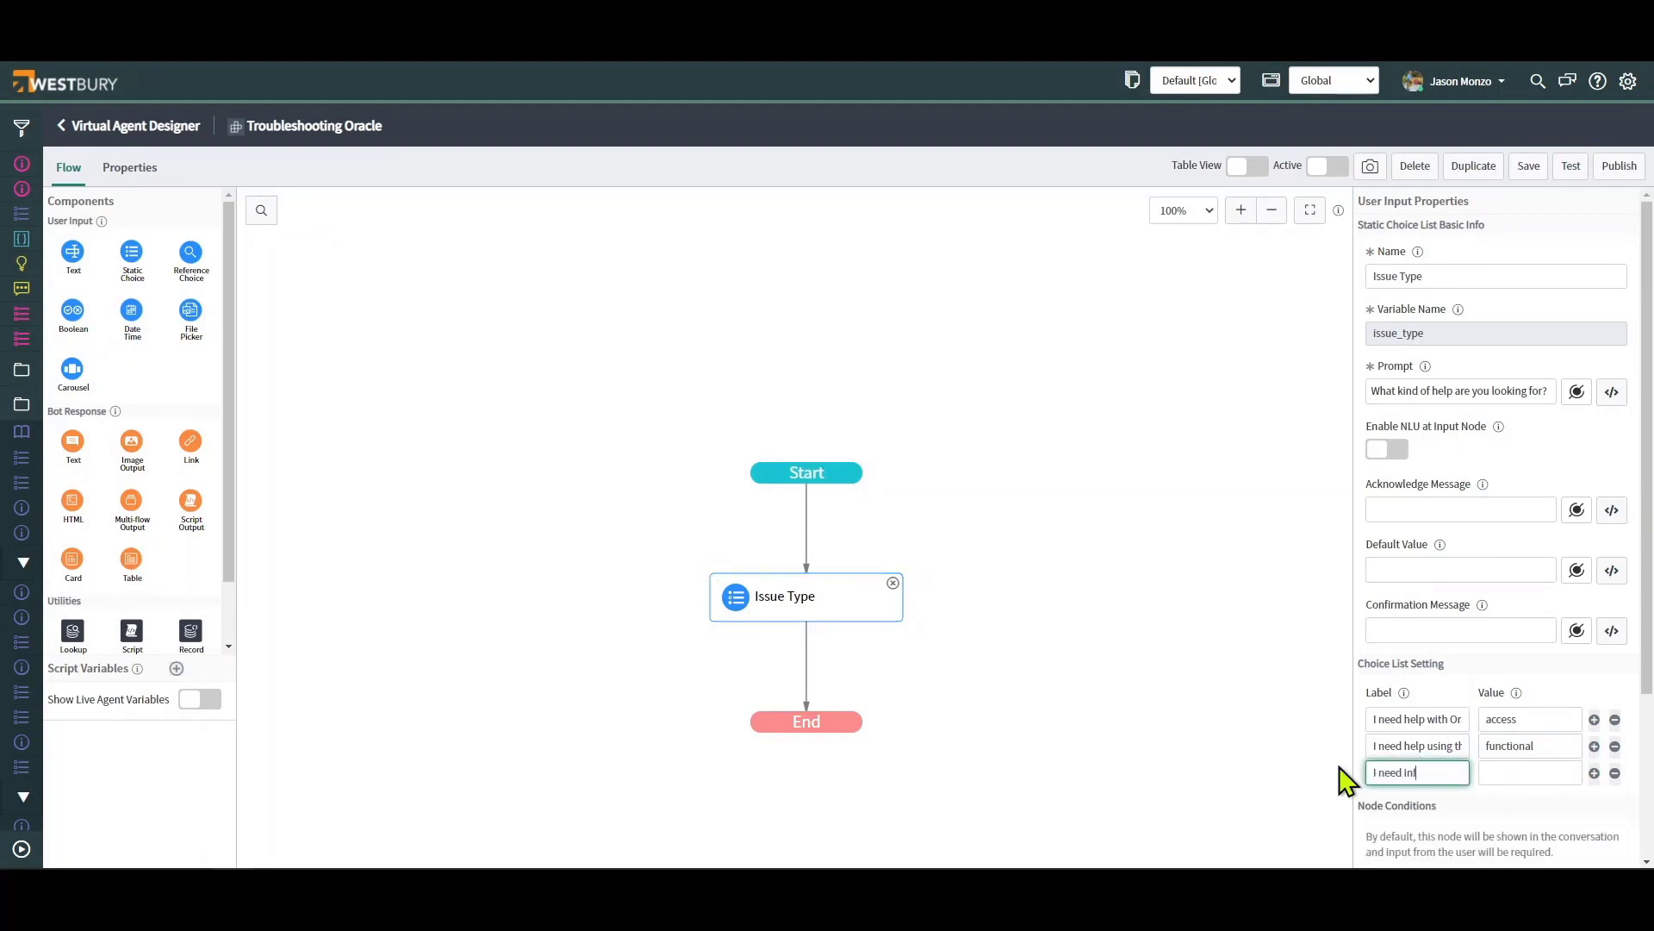
pyautogui.write('ormation about Oracle')
pyautogui.press('Tab')
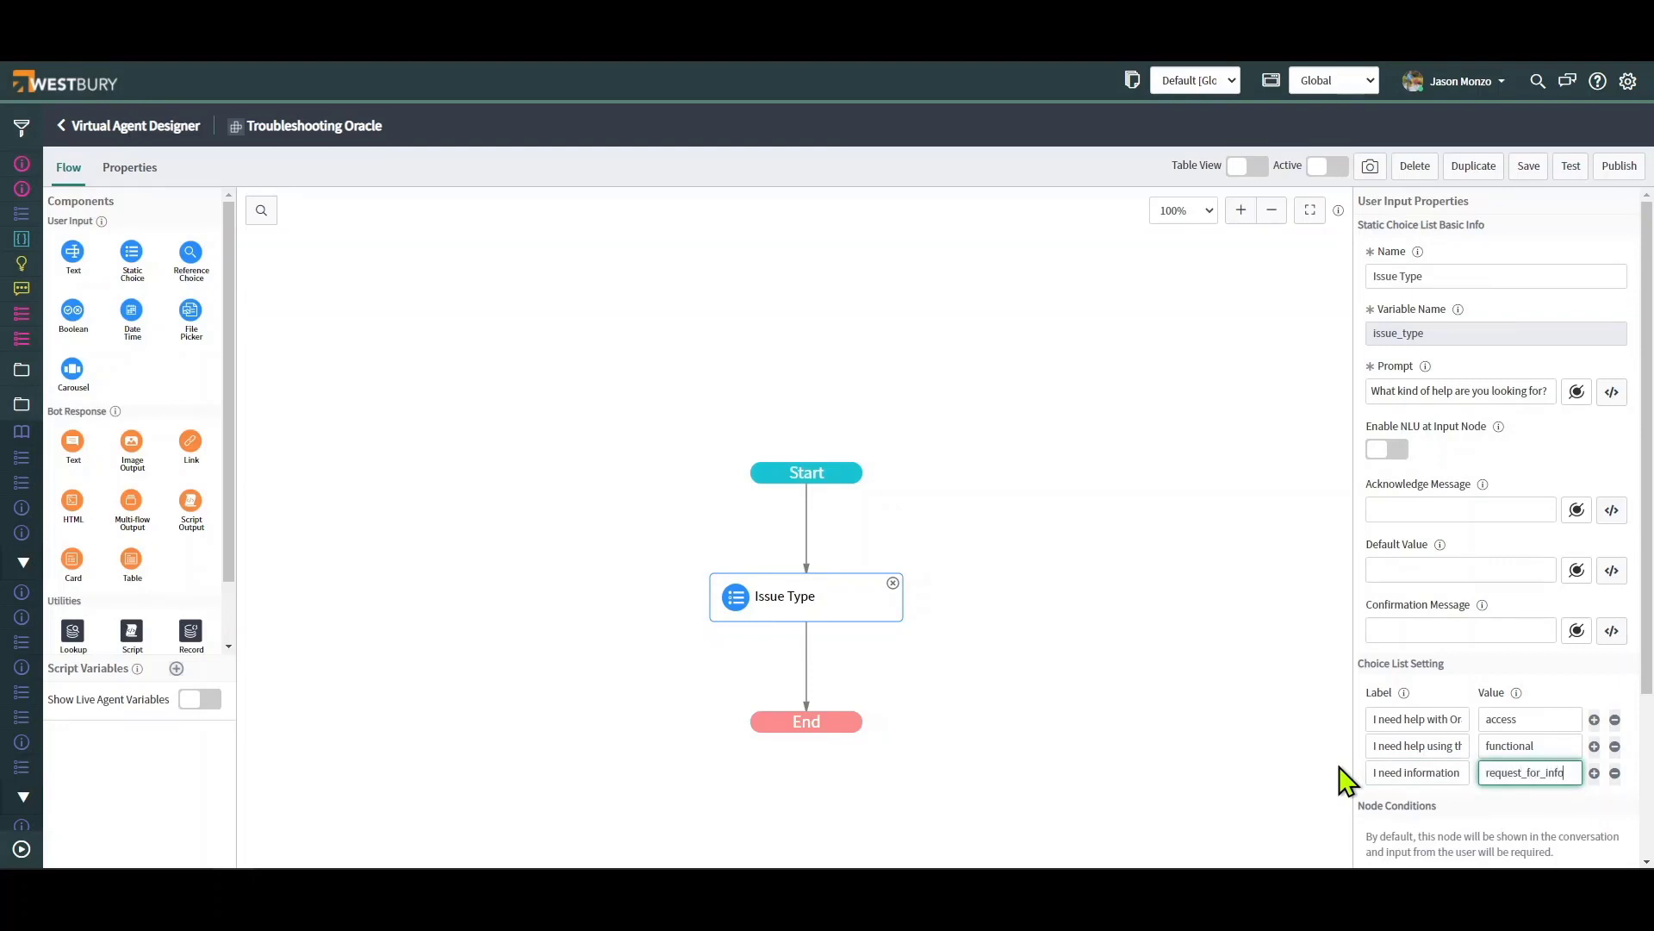
# - Add a fourth Issue Type choice labelled "Never mind." with the value "cancel", and save the topic block
pyautogui.click(1594, 772)
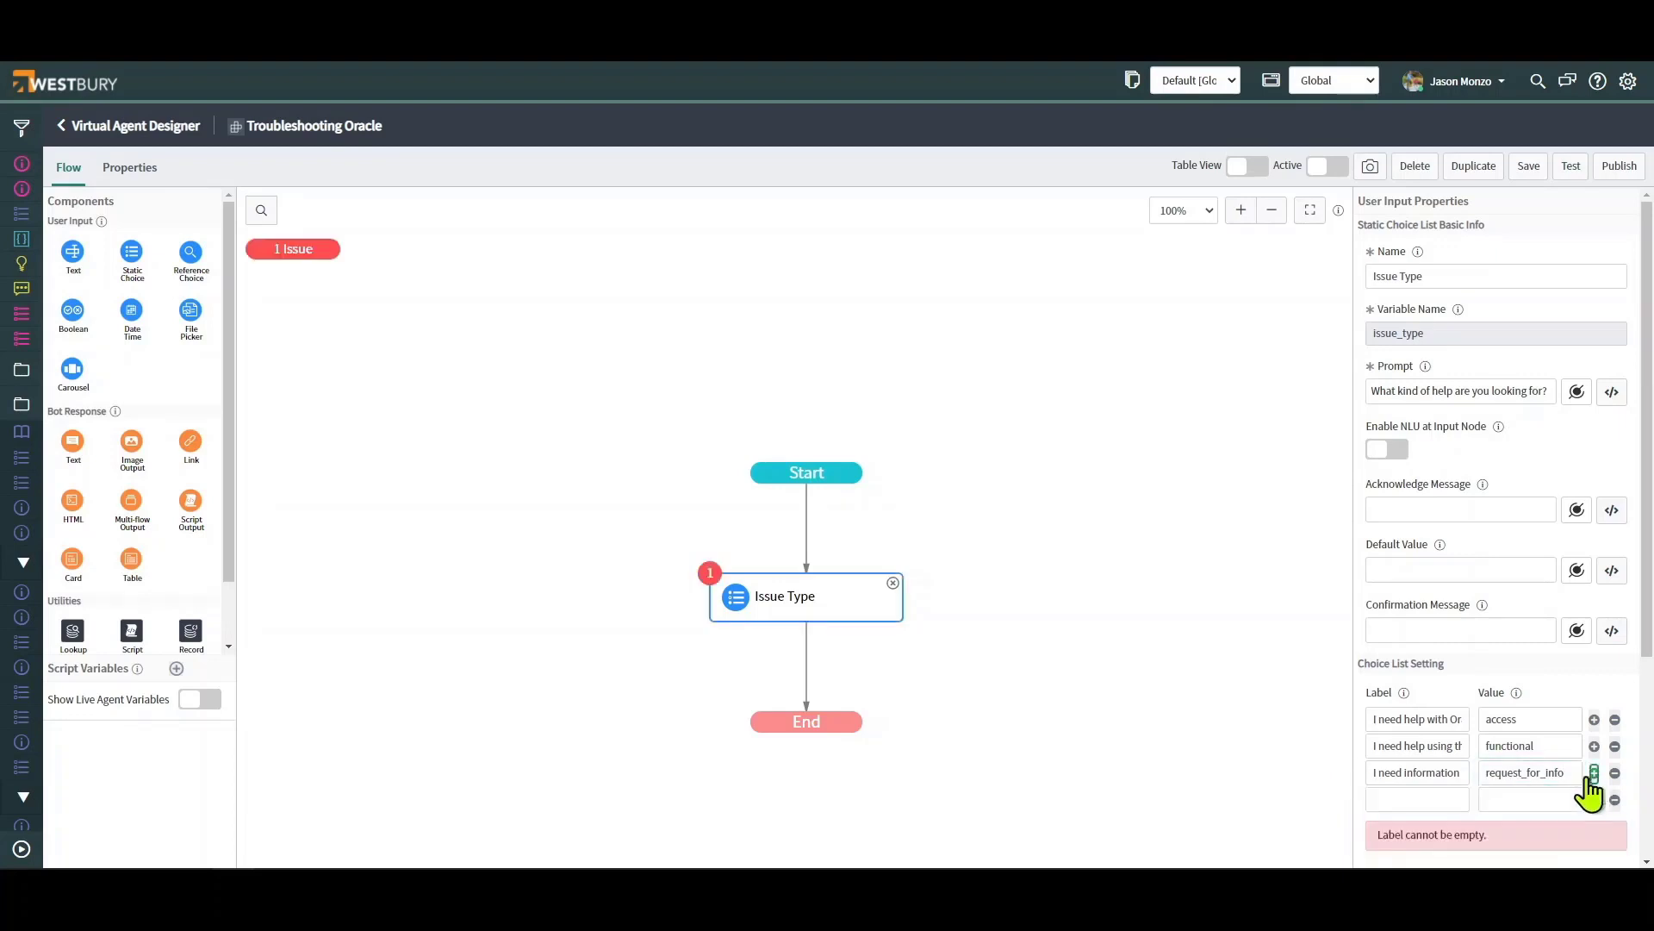
pyautogui.click(1429, 800)
pyautogui.scroll(-2, 1430, 803)
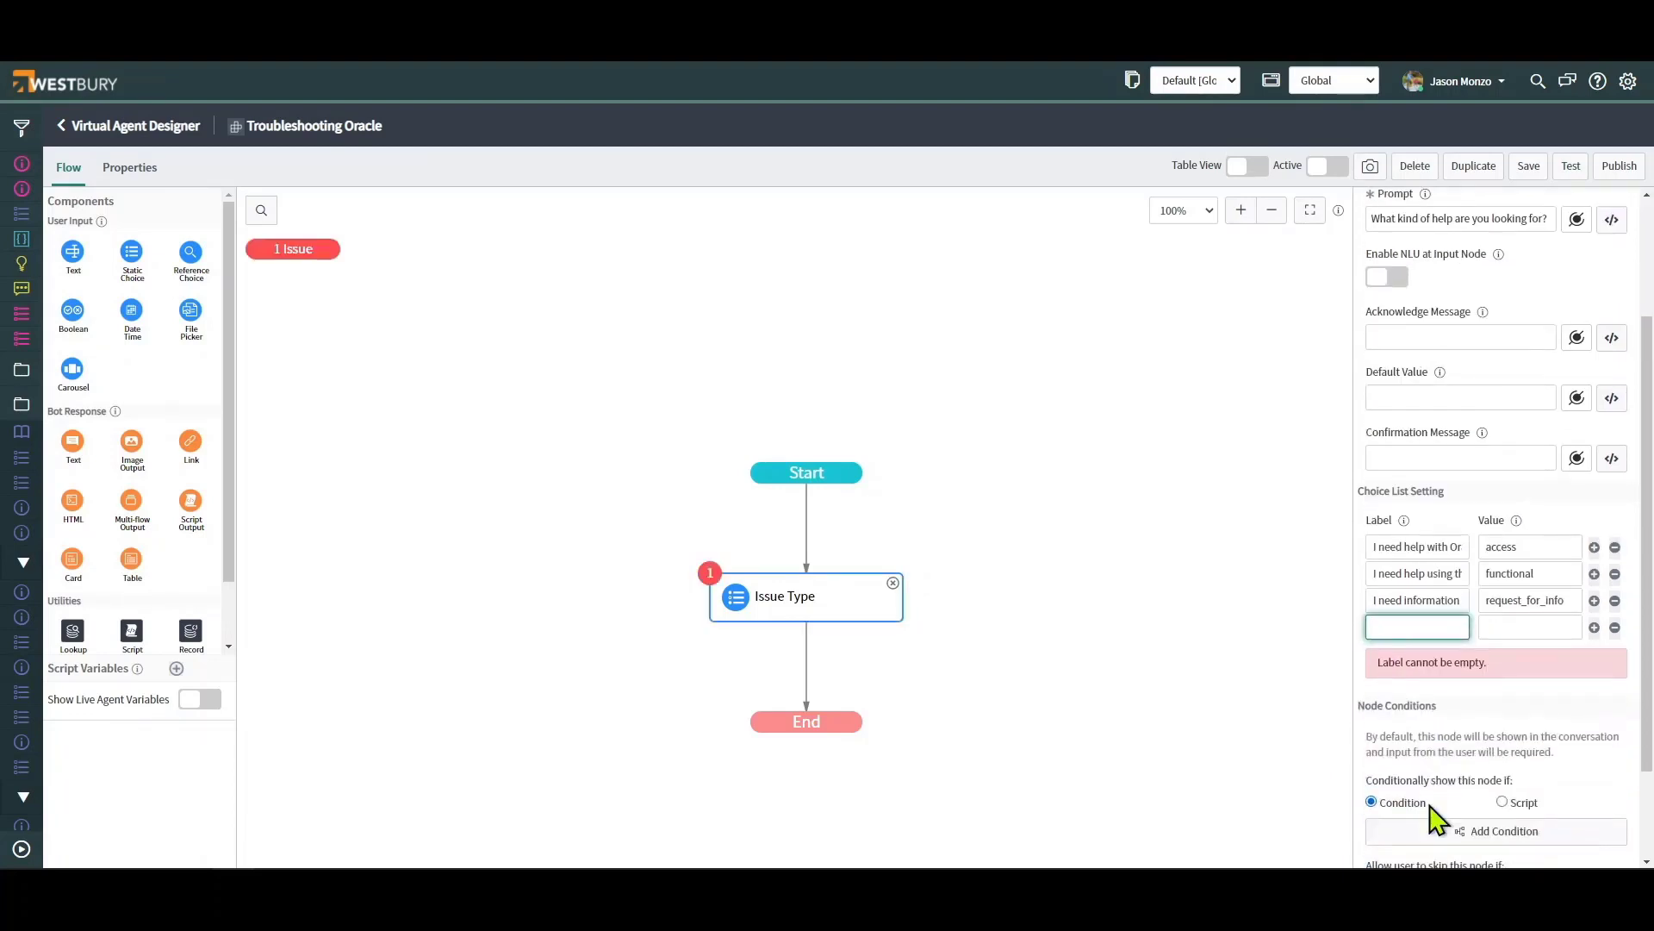
pyautogui.write('Never mind.')
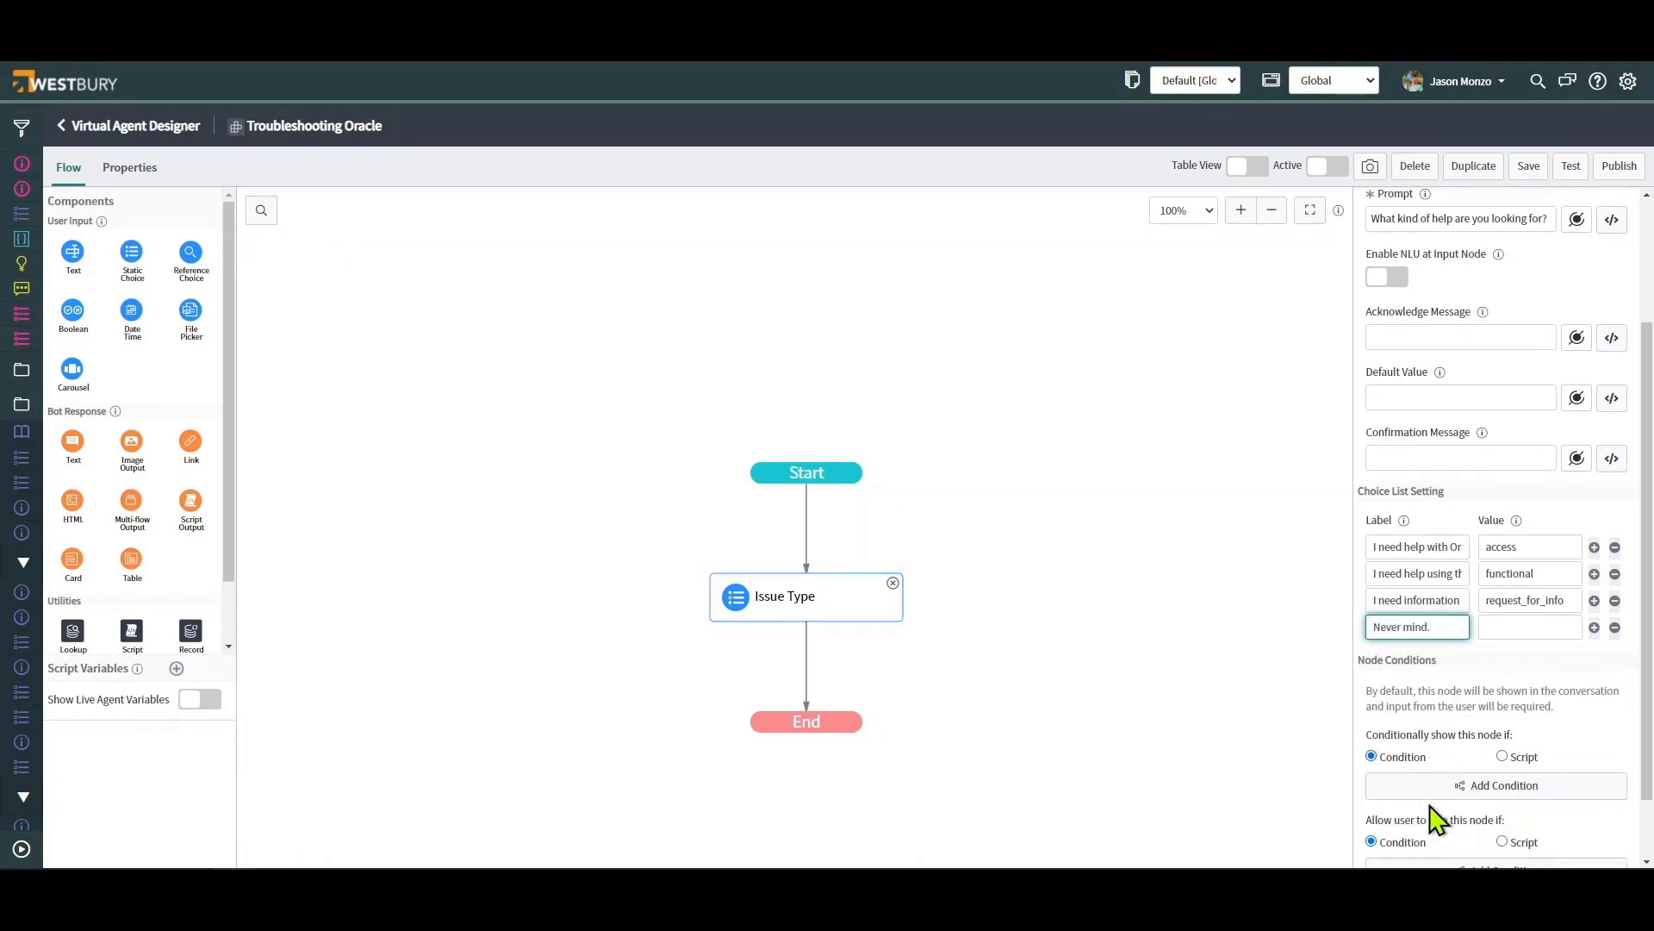
pyautogui.press('Tab')
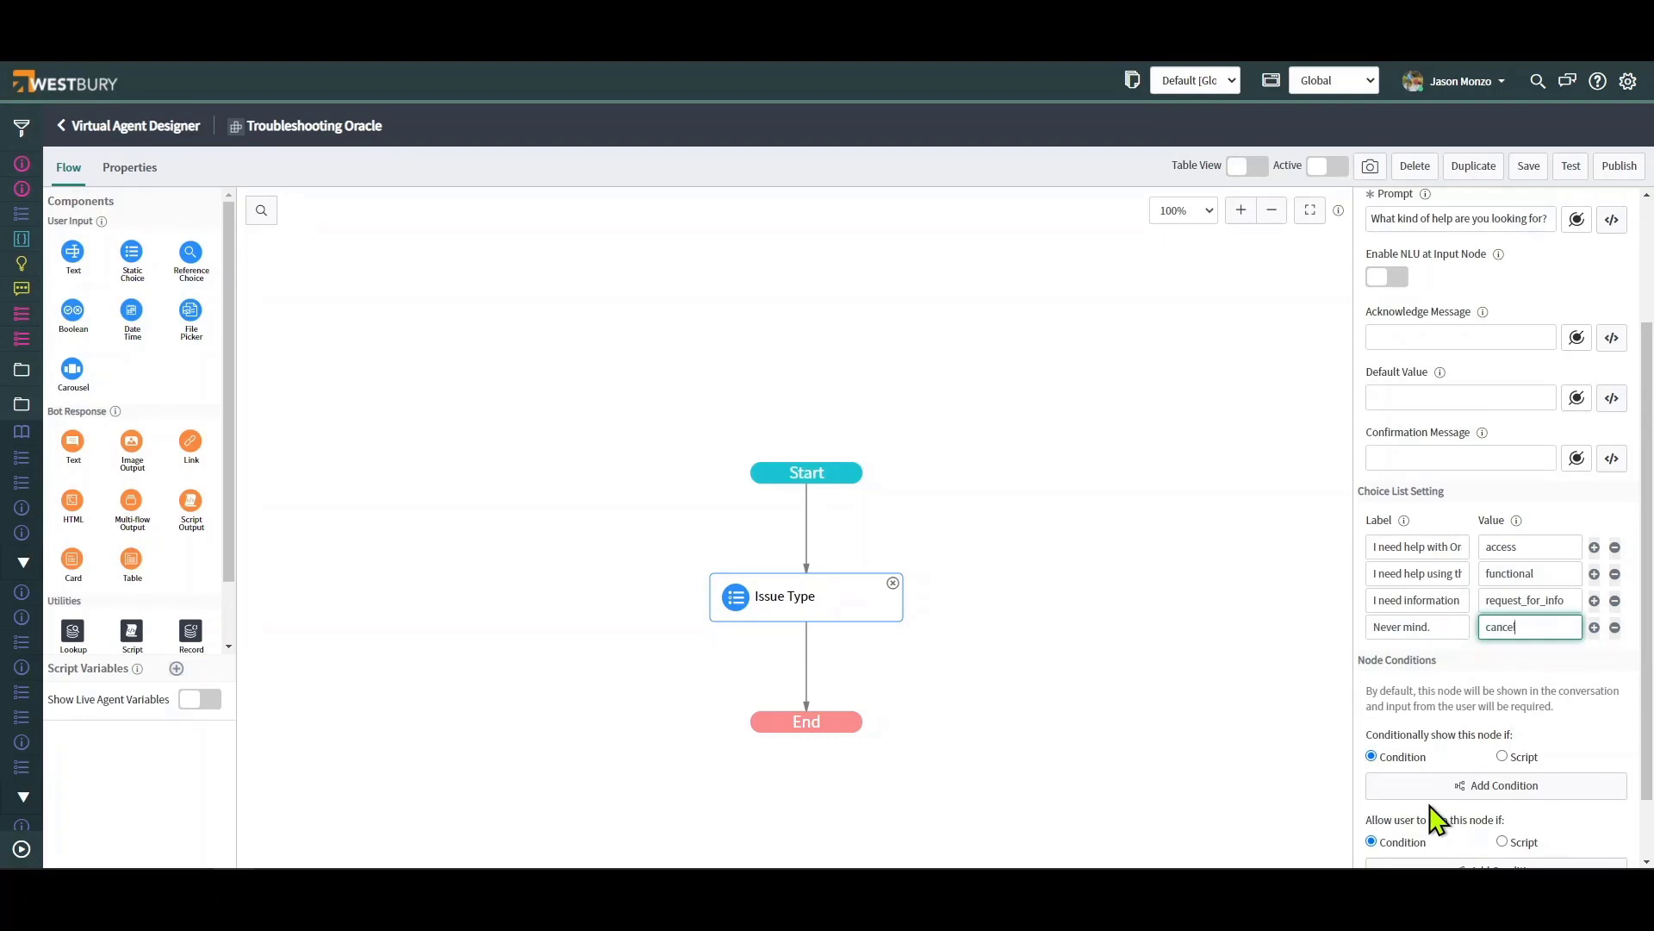
pyautogui.moveTo(1047, 586); pyautogui.dragTo(1021, 412)
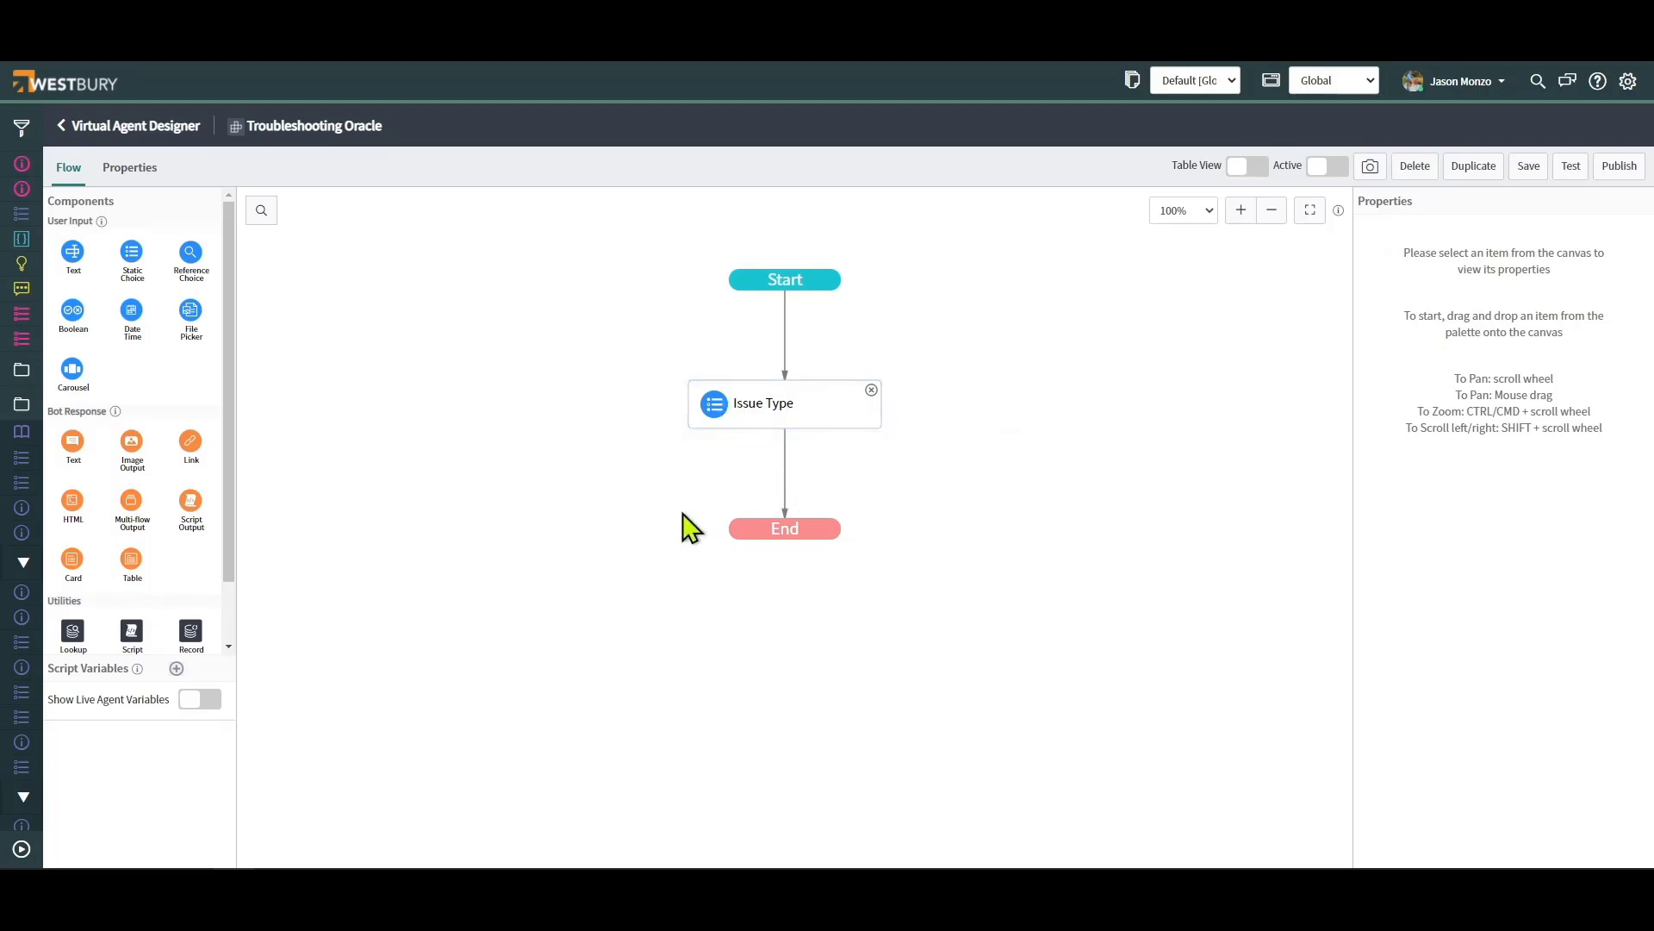
pyautogui.click(1526, 169)
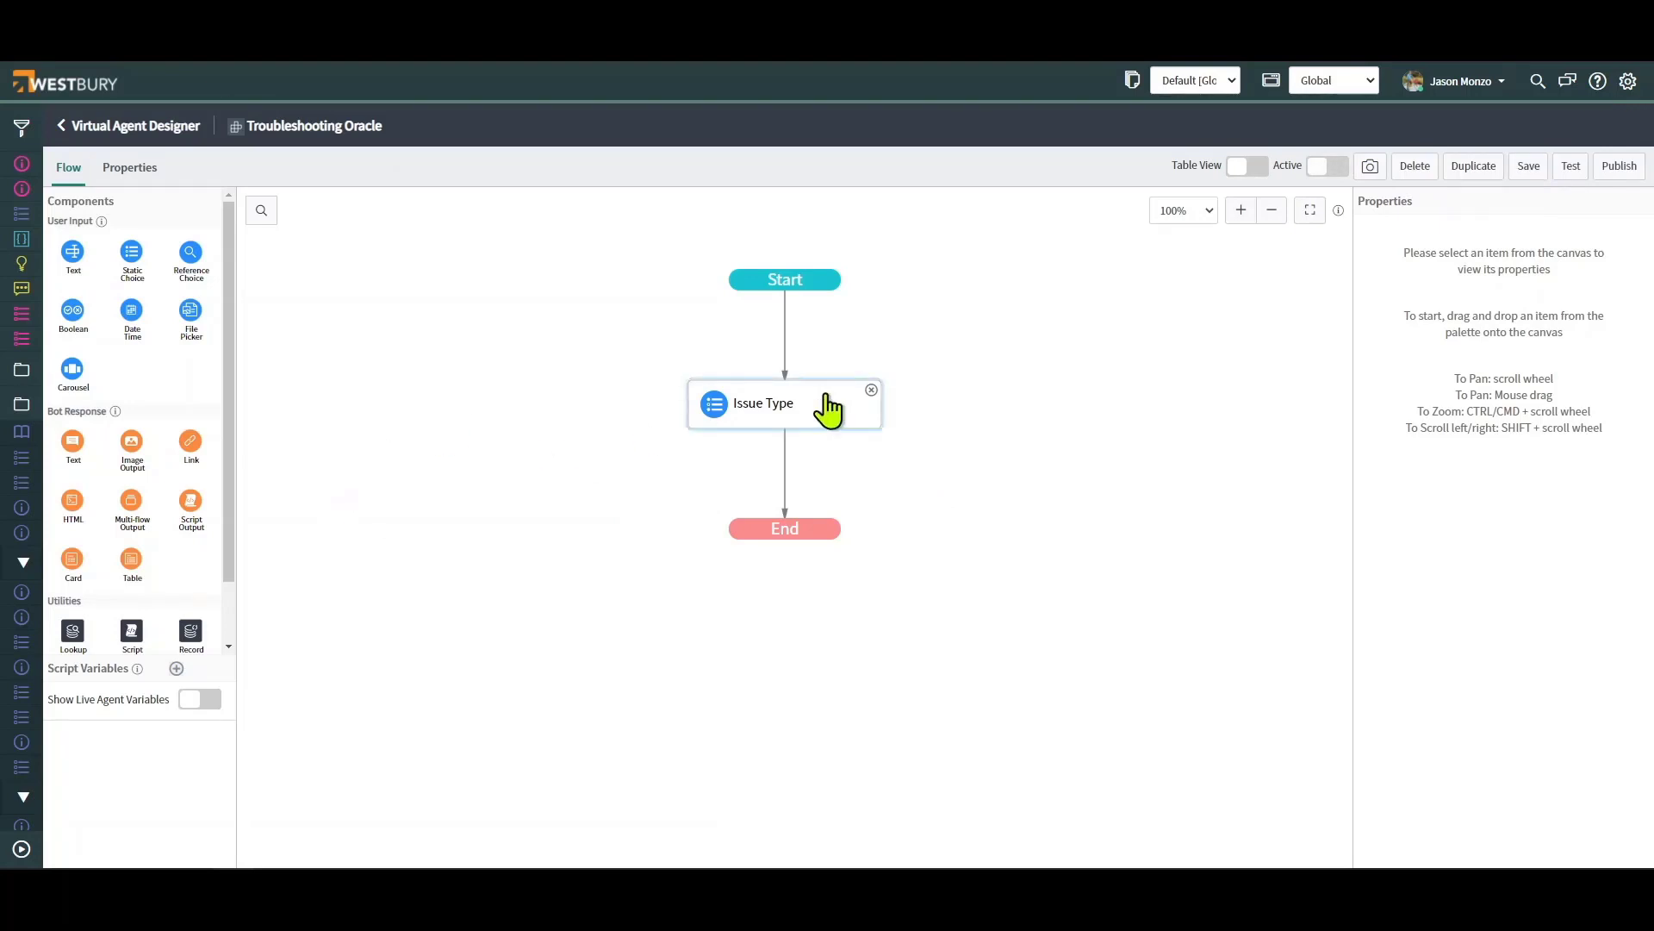
# - Insert a Decision utility between the Issue Type node and End
pyautogui.click(827, 409)
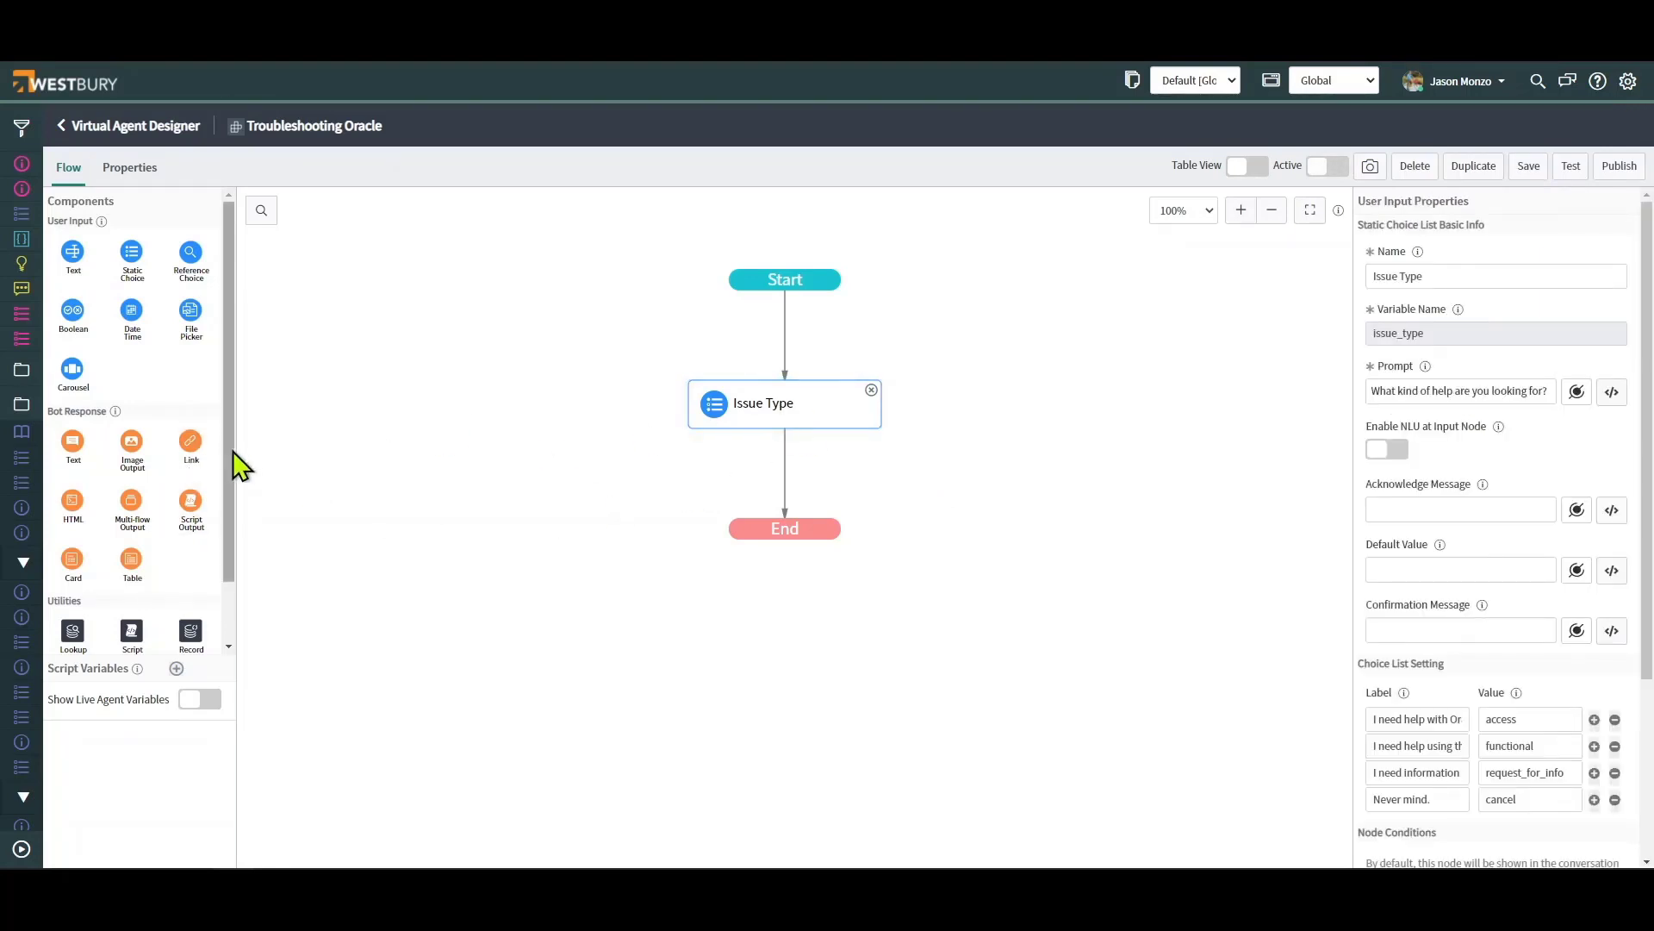
pyautogui.scroll(-2, 231, 534)
pyautogui.moveTo(73, 619); pyautogui.dragTo(786, 483)
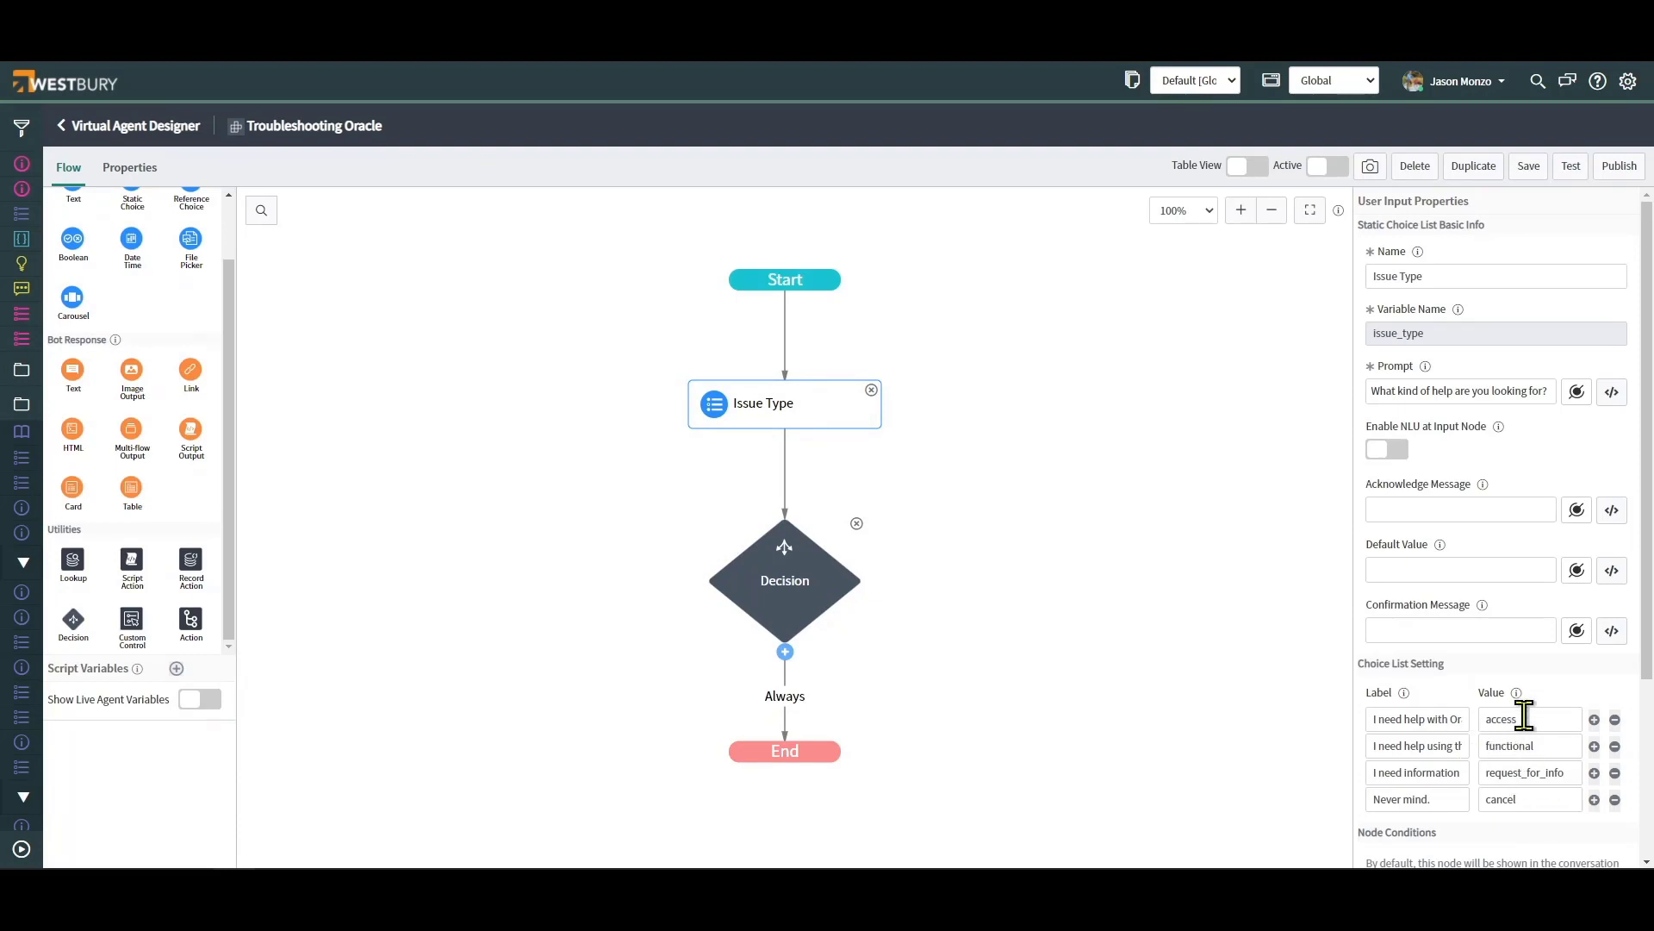
# - Add three more branches to the Decision node, one for each remaining issue type choice
pyautogui.moveTo(901, 690); pyautogui.dragTo(896, 634)
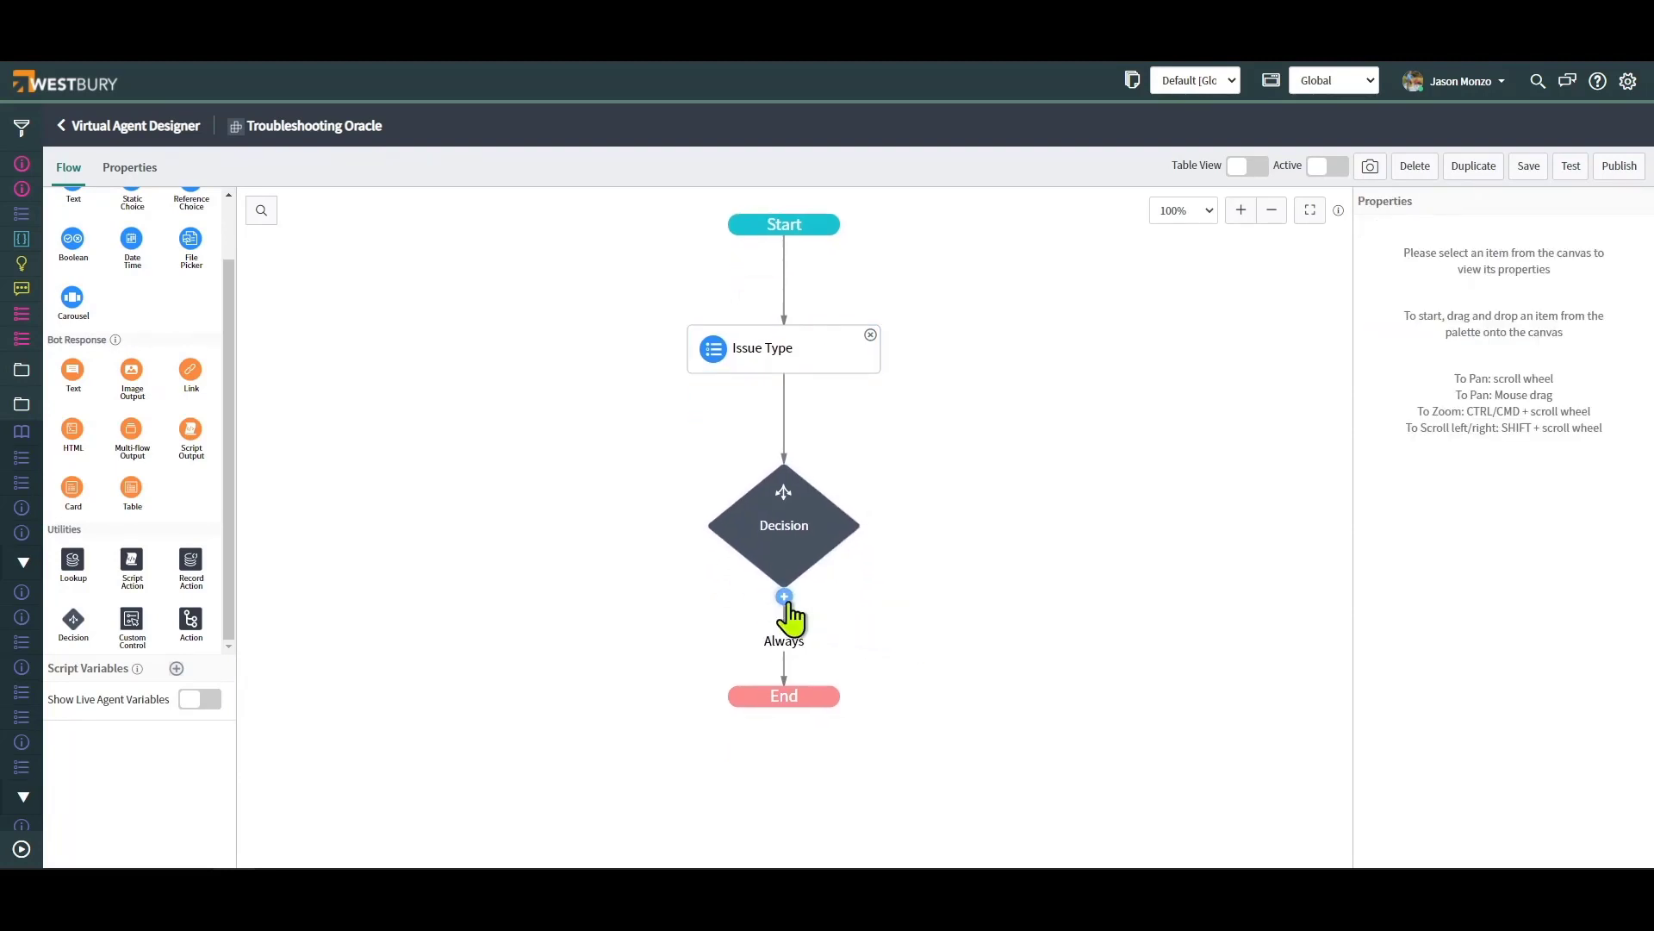
pyautogui.click(785, 598)
pyautogui.click(872, 597)
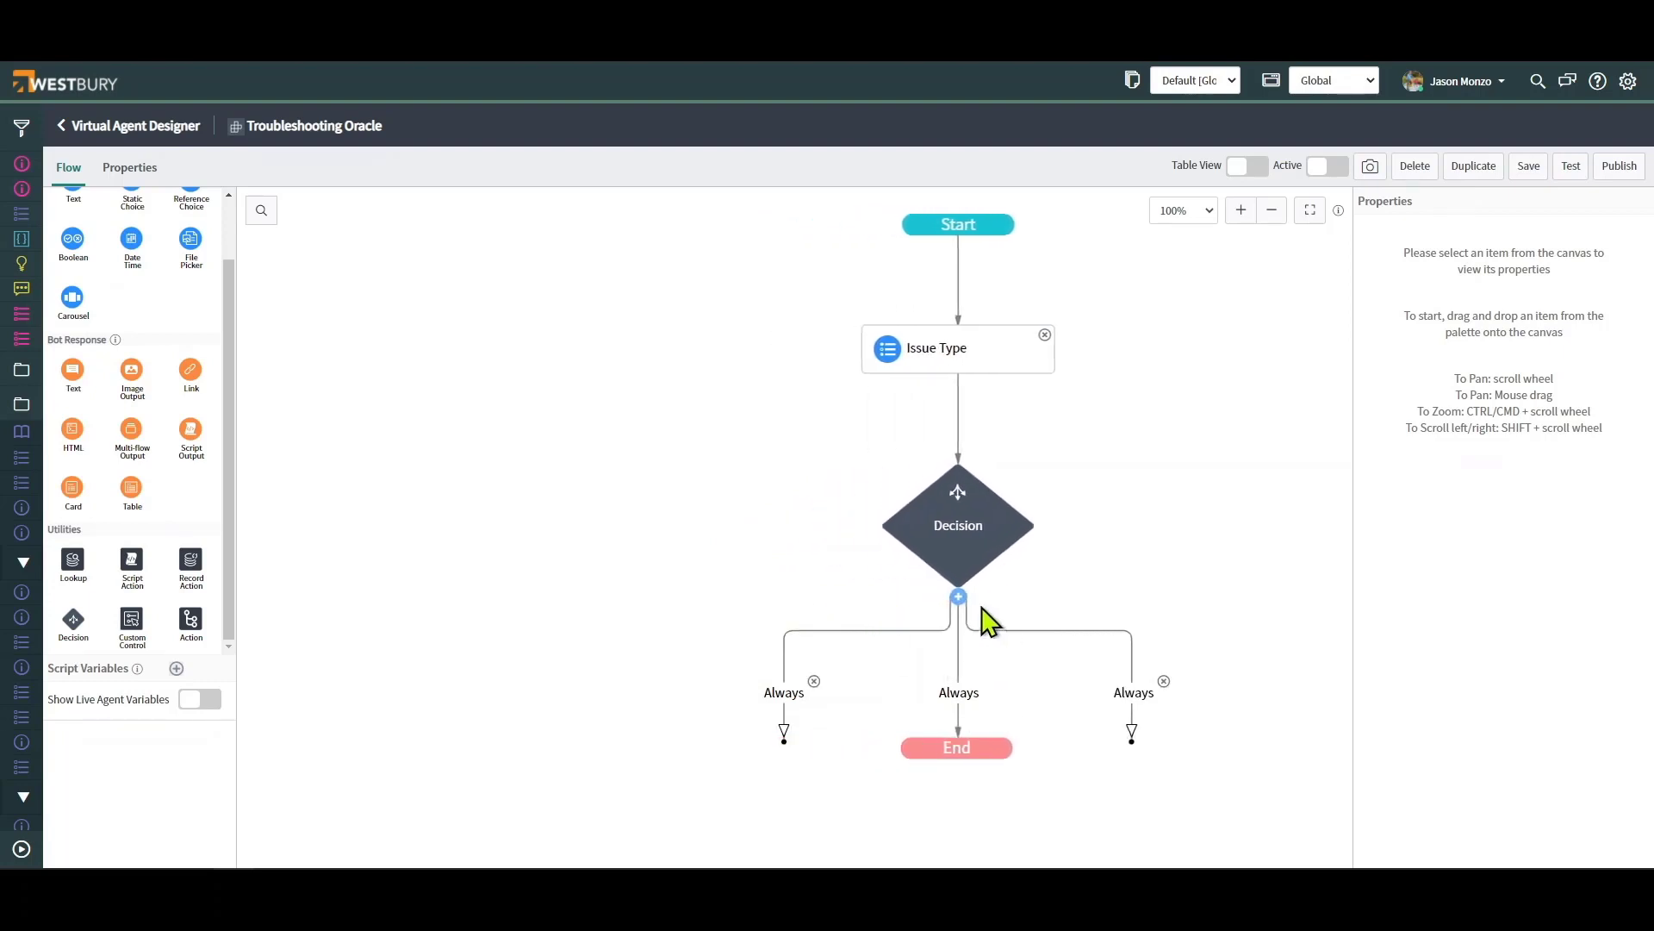
pyautogui.click(958, 597)
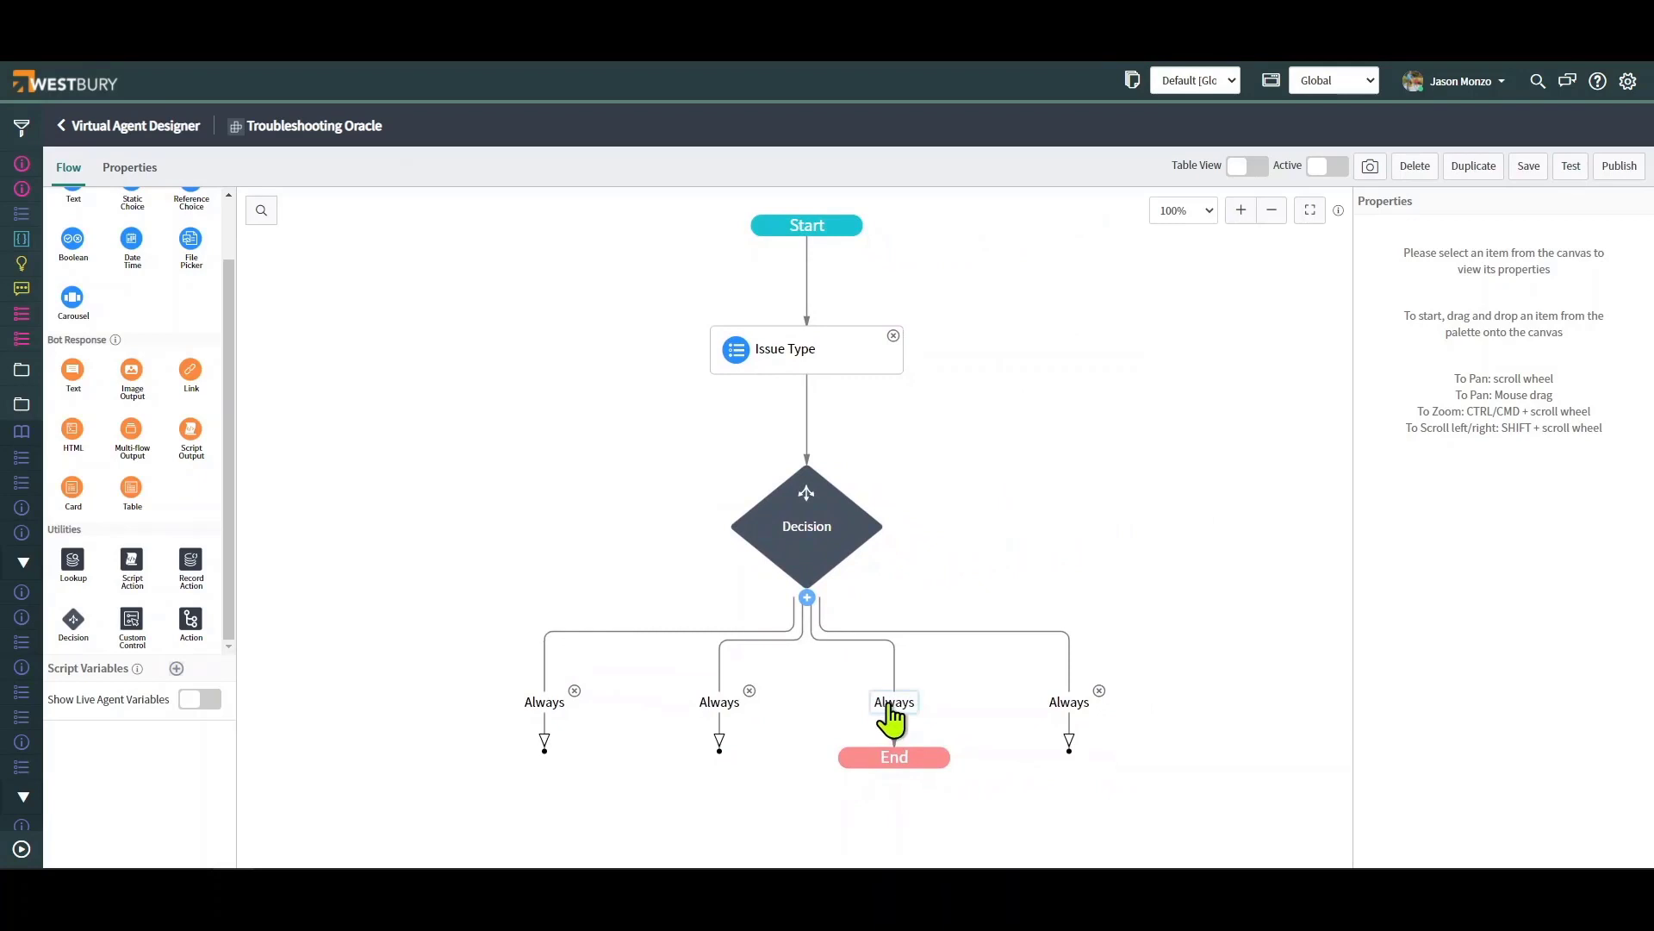
# - Rename the Decision branch that leads to End as "Cancel"
pyautogui.click(889, 703)
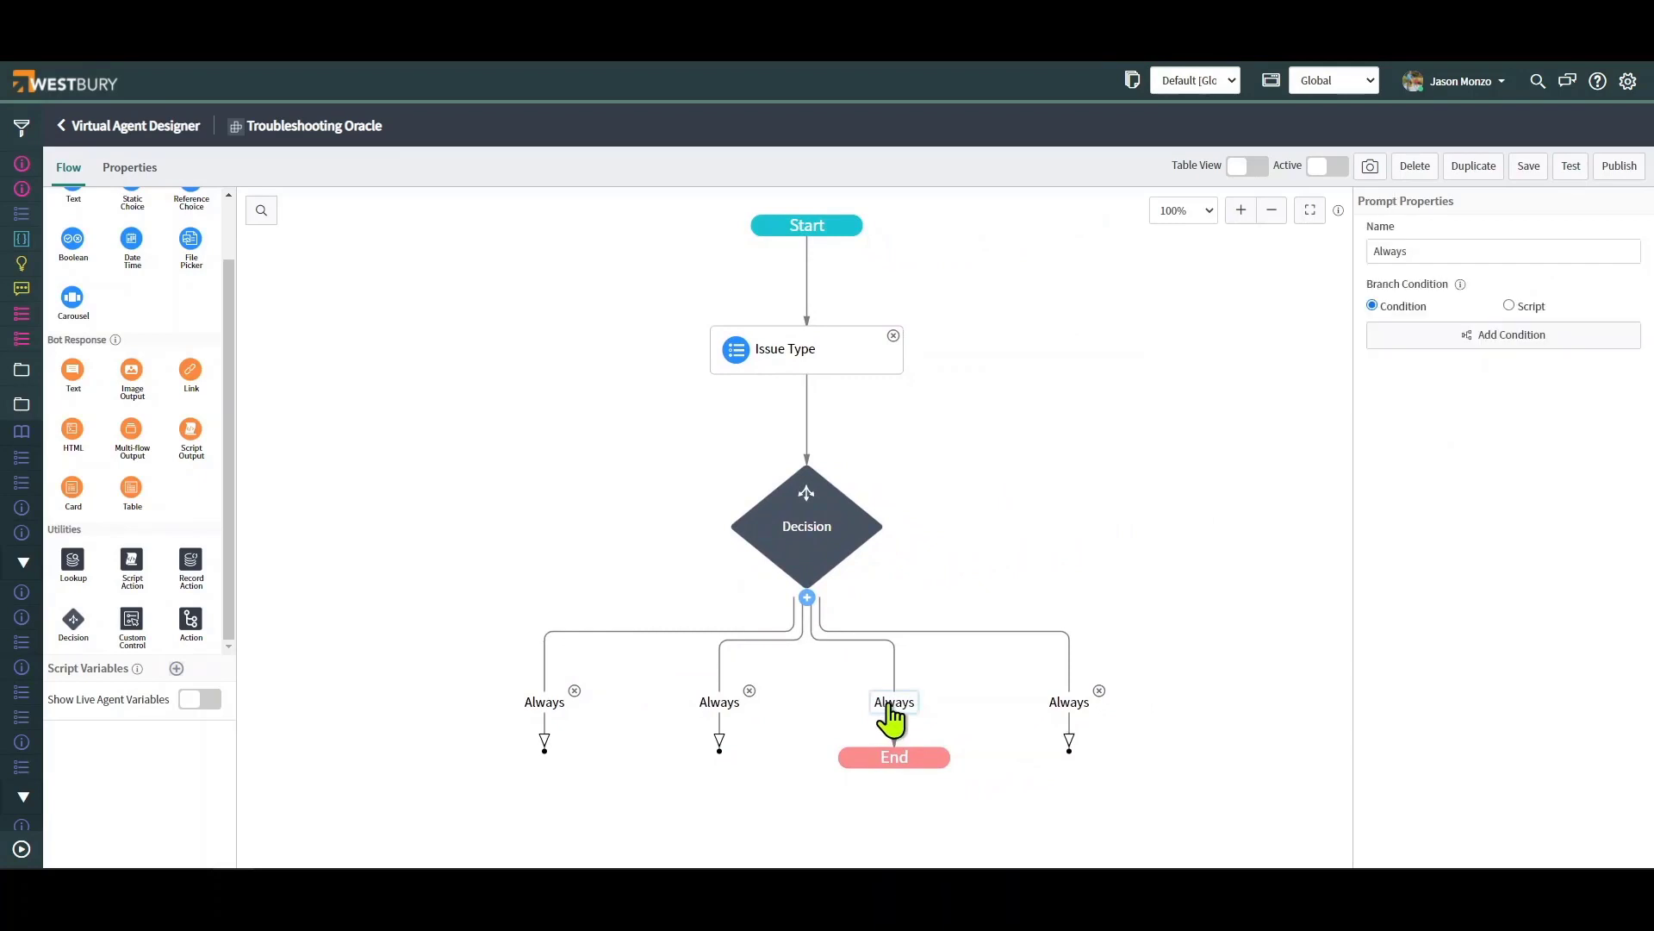
pyautogui.doubleClick(1428, 252)
pyautogui.write('Cancel')
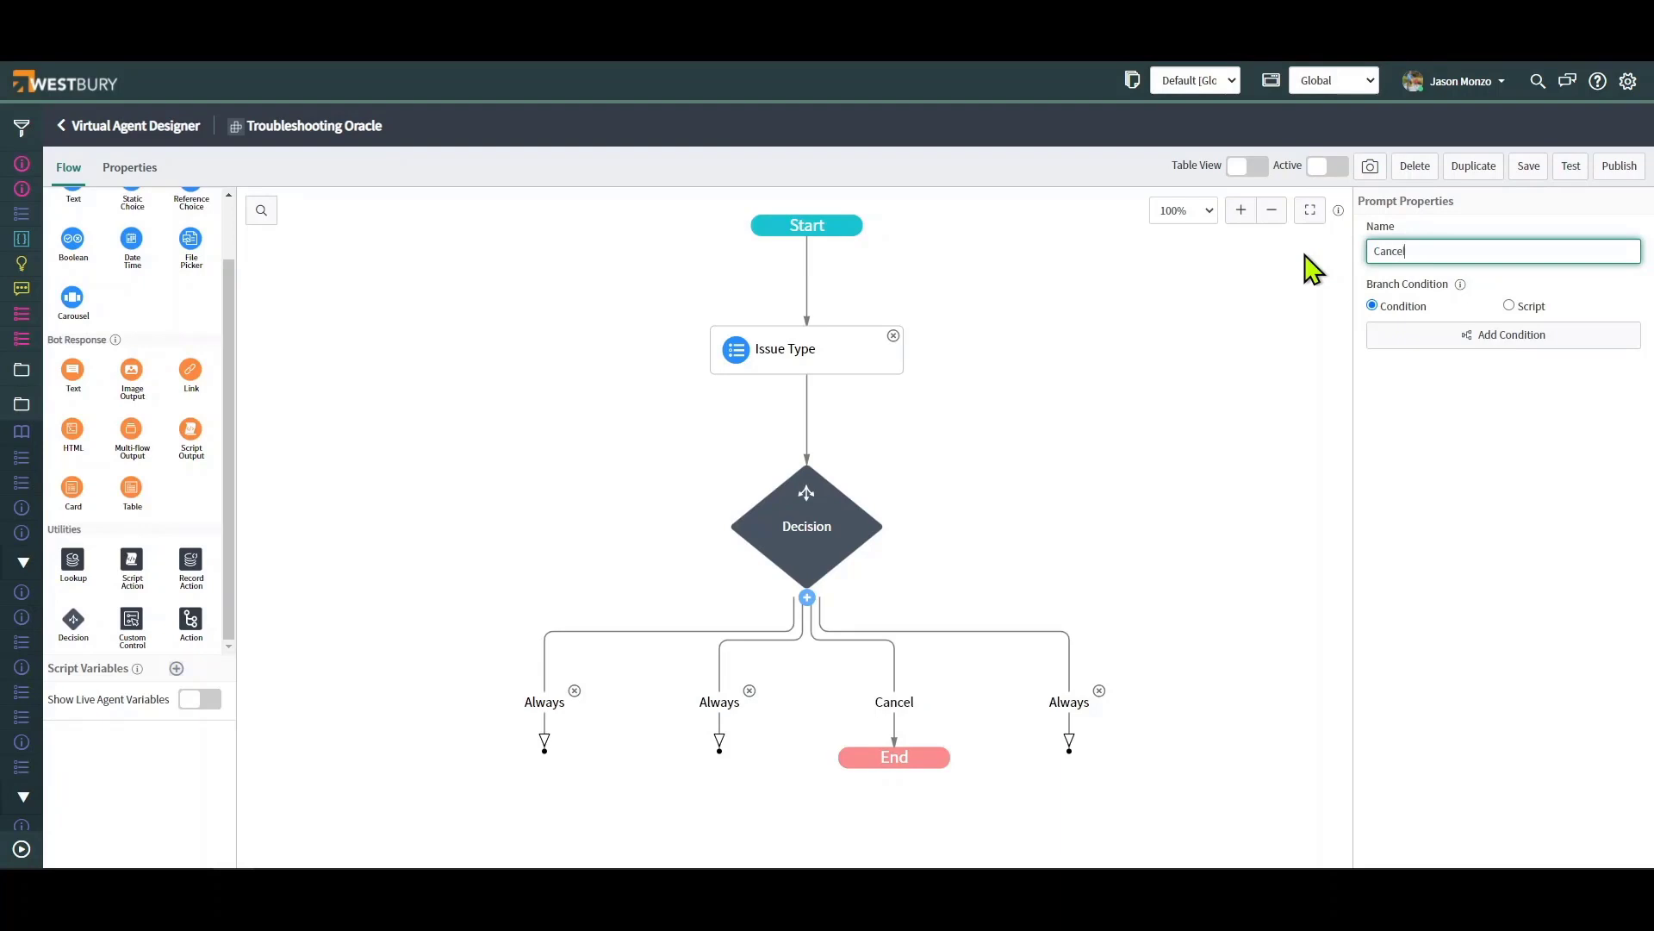
# - Add a condition to the Cancel branch so it is followed when Issue Type is "Never mind."
pyautogui.click(1414, 332)
pyautogui.click(613, 219)
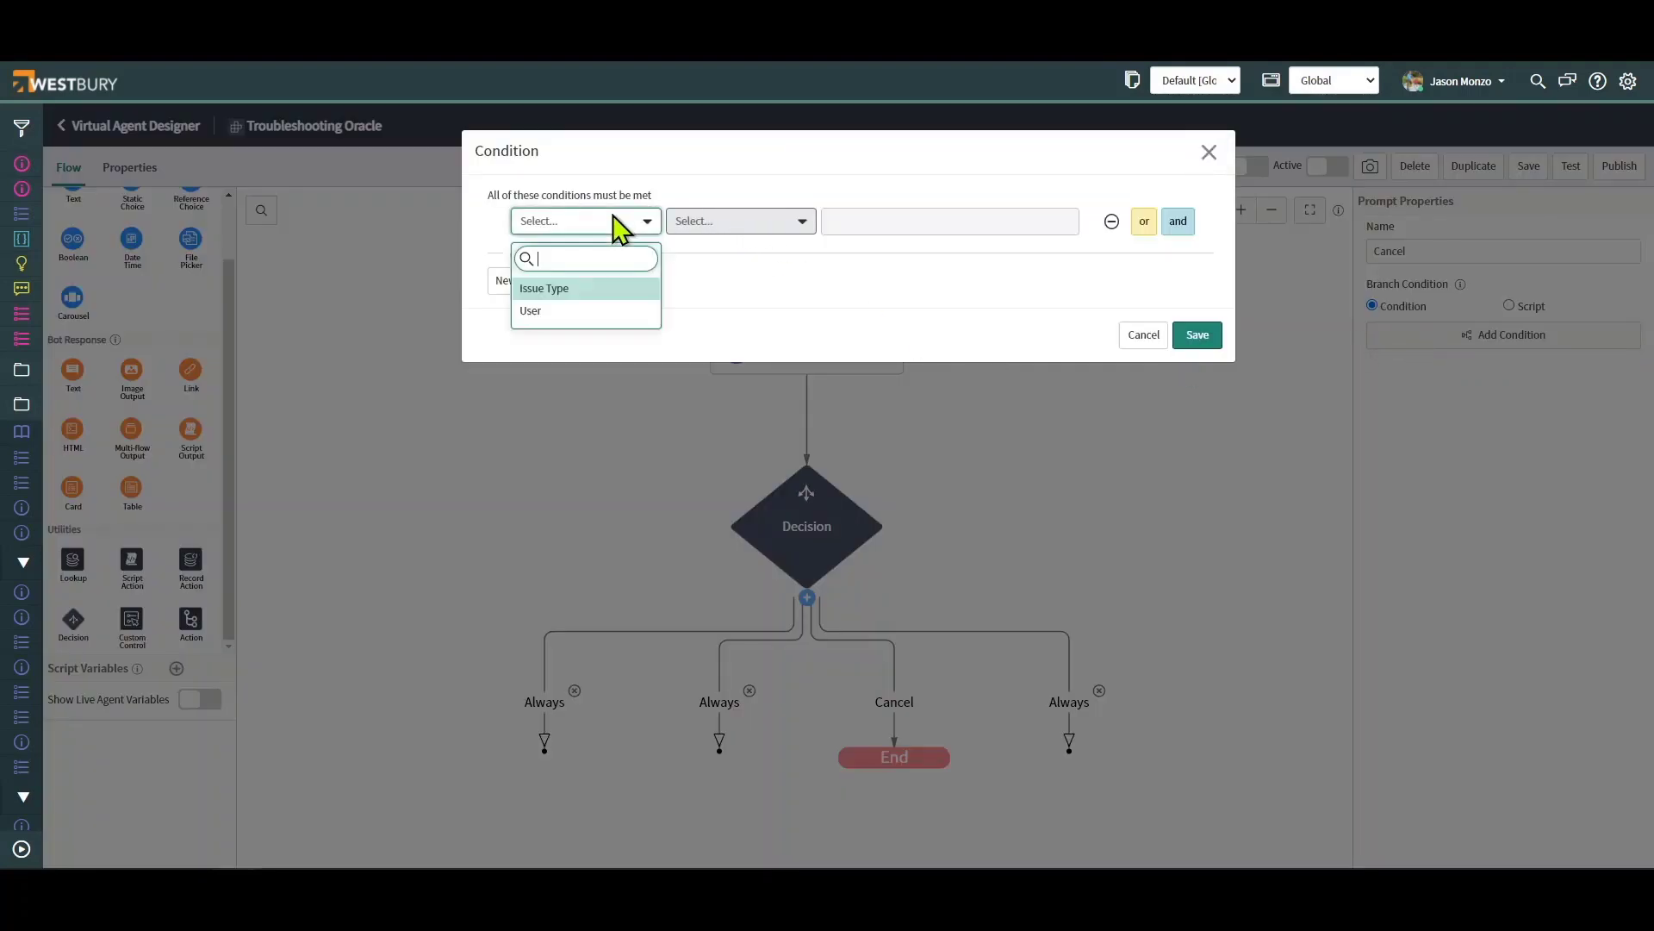
pyautogui.click(562, 291)
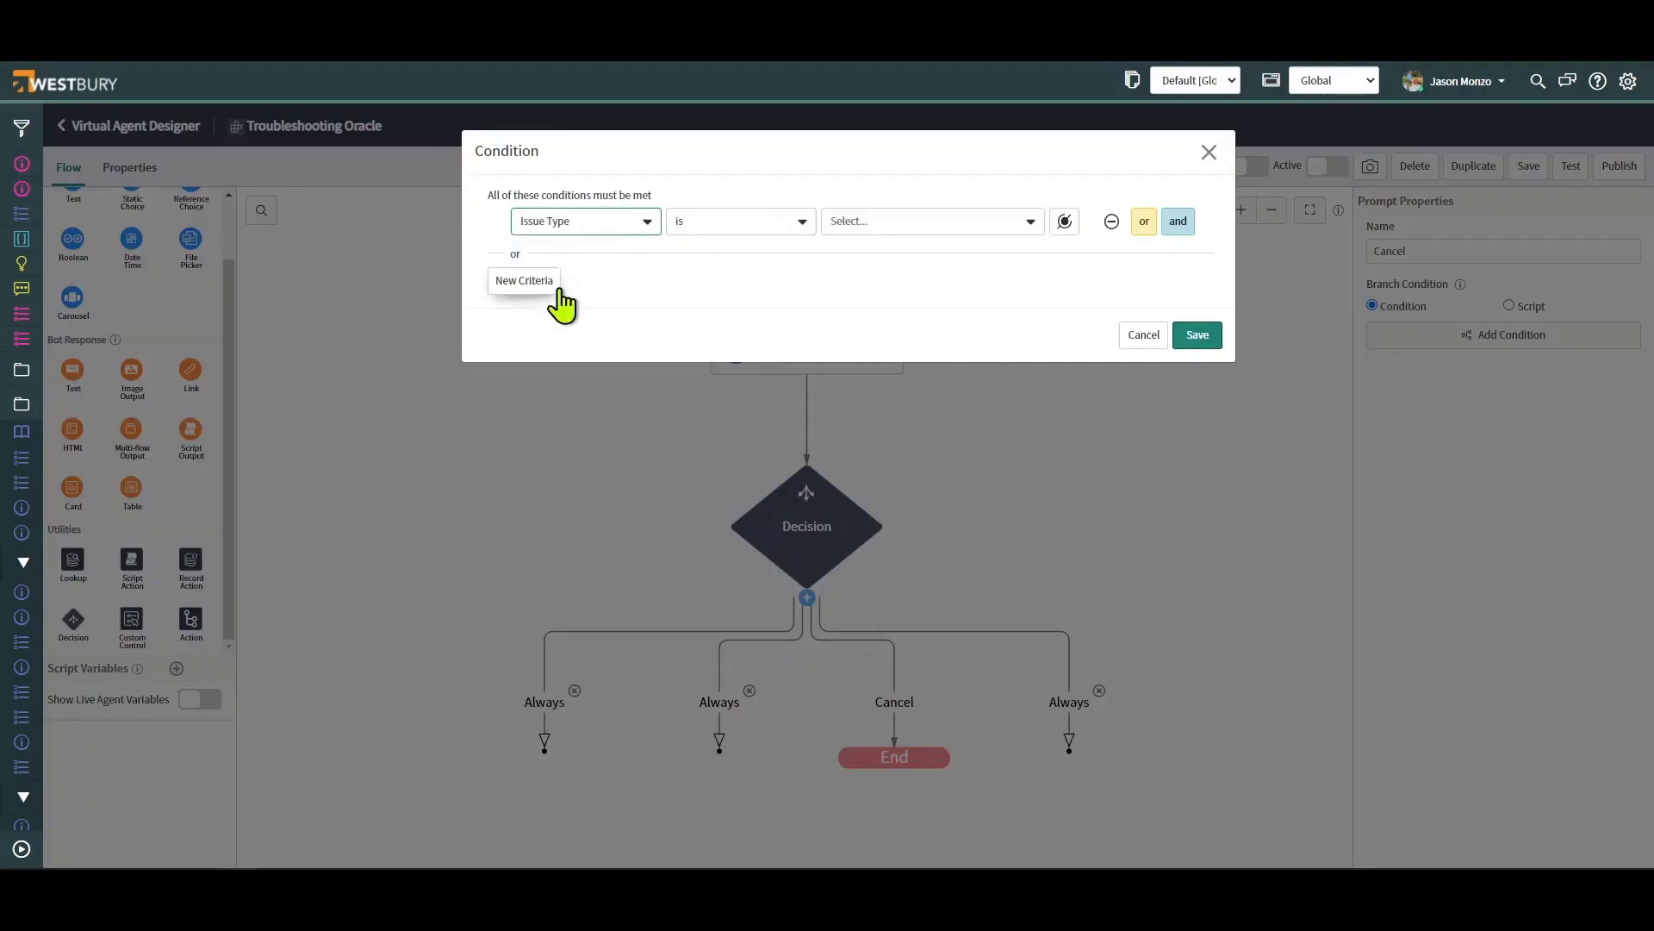
pyautogui.click(871, 226)
pyautogui.click(880, 355)
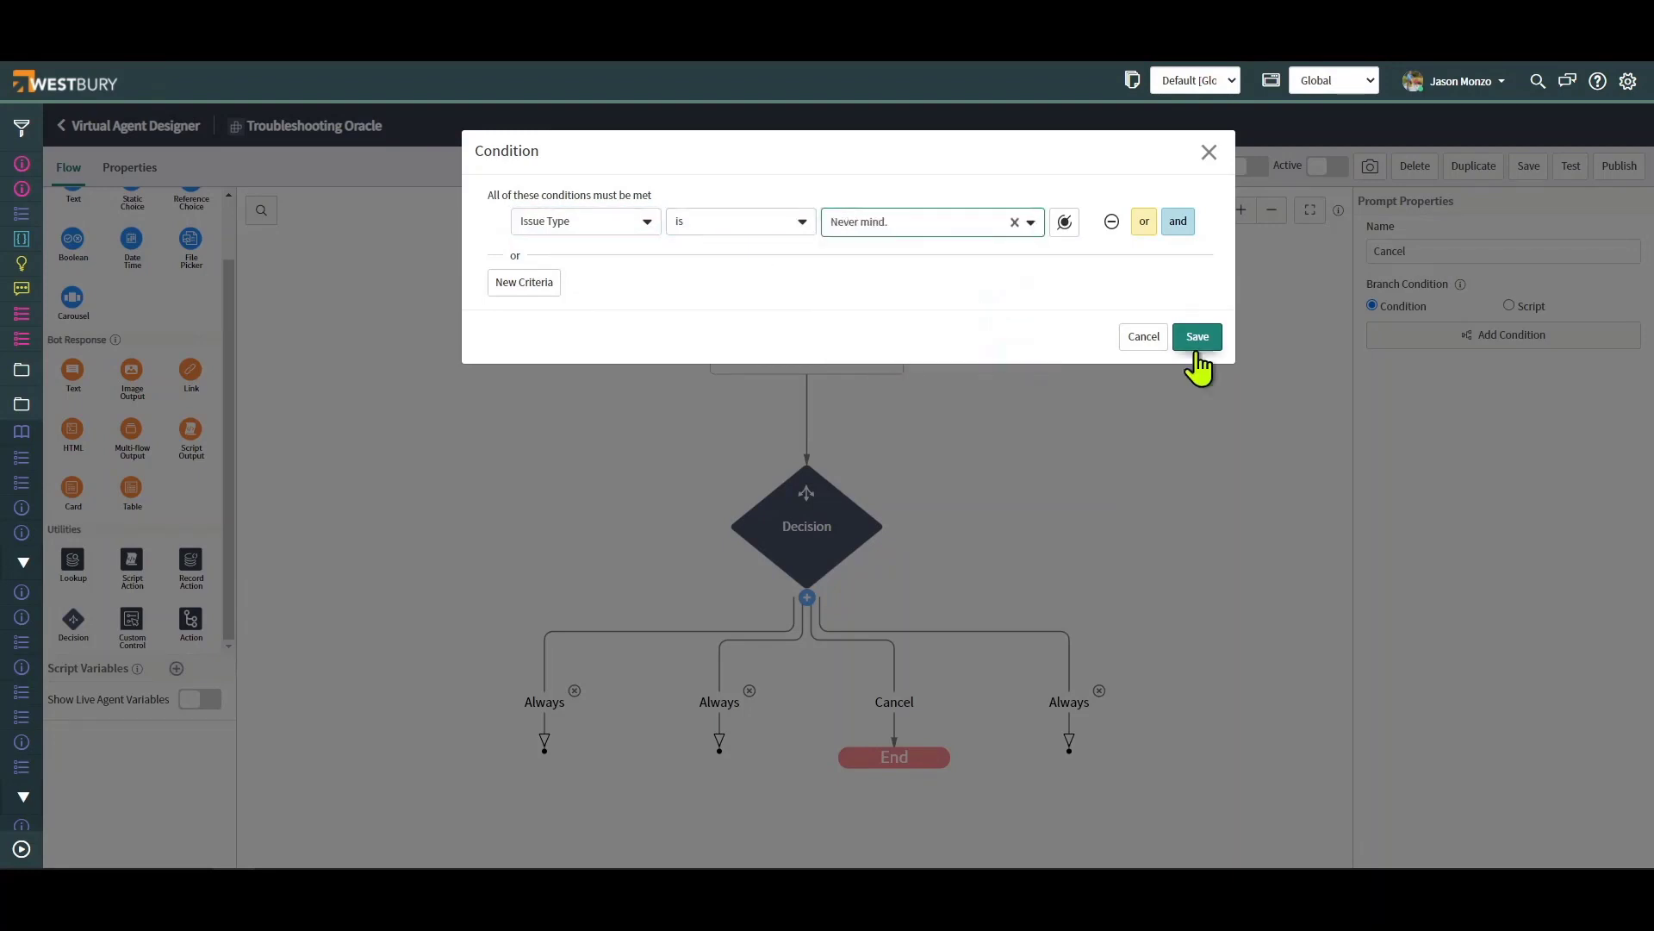
pyautogui.click(1198, 338)
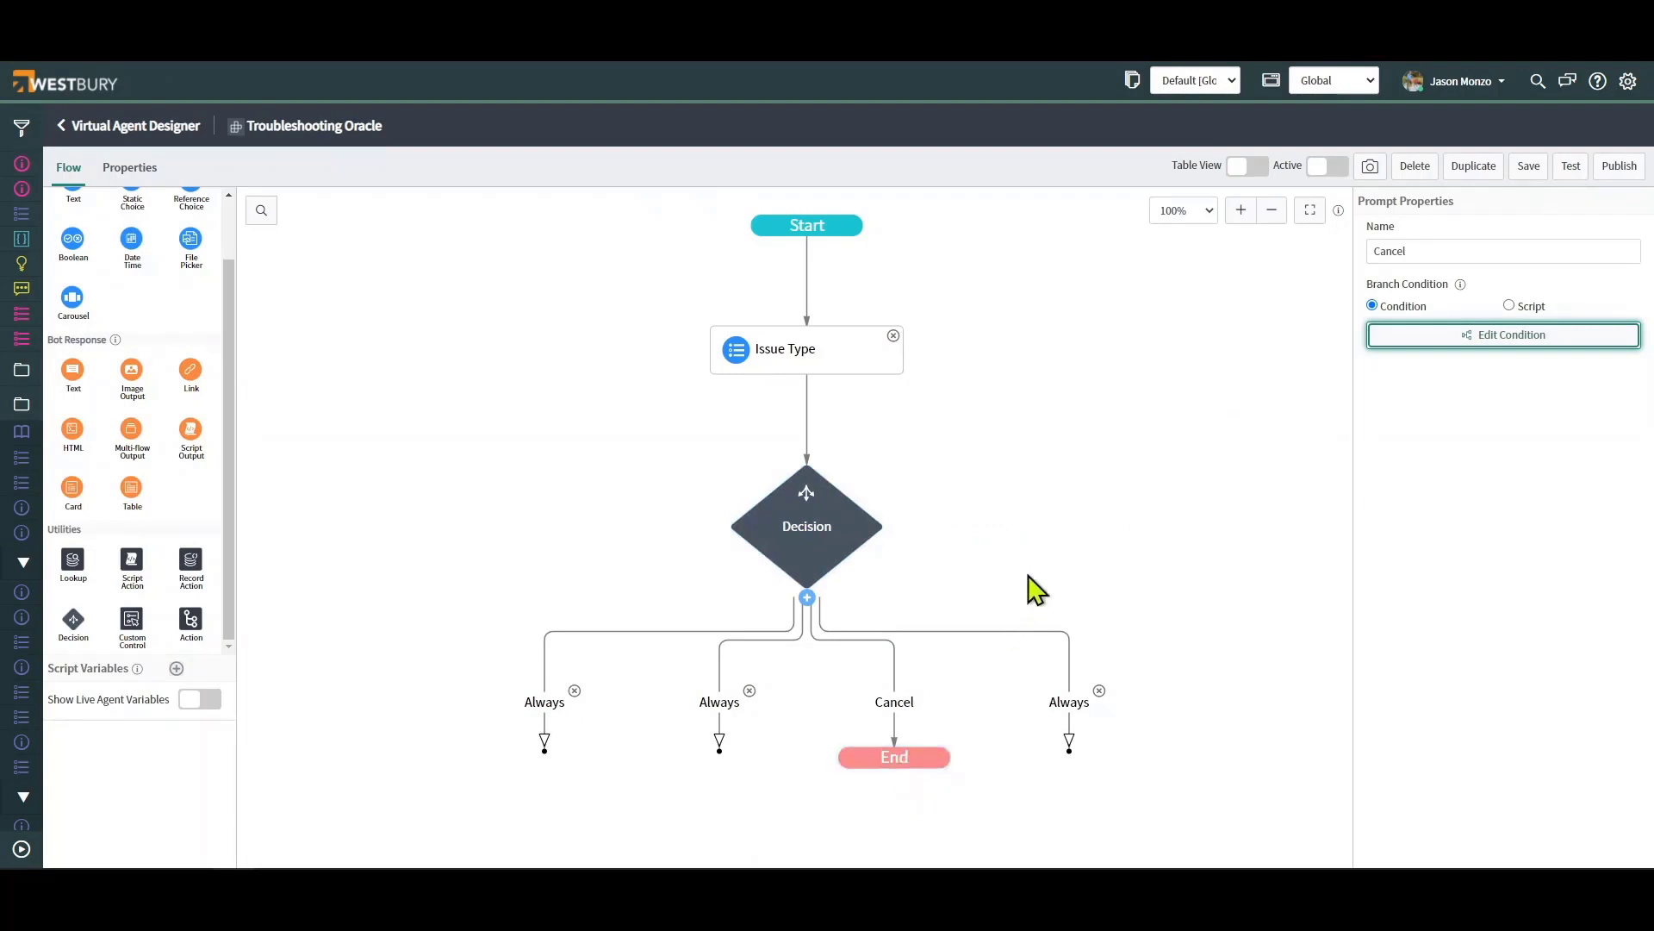
# - Rename the leftmost Decision branch as "Access" and set its condition to Issue Type is "I need help with Oracle access."
pyautogui.click(546, 707)
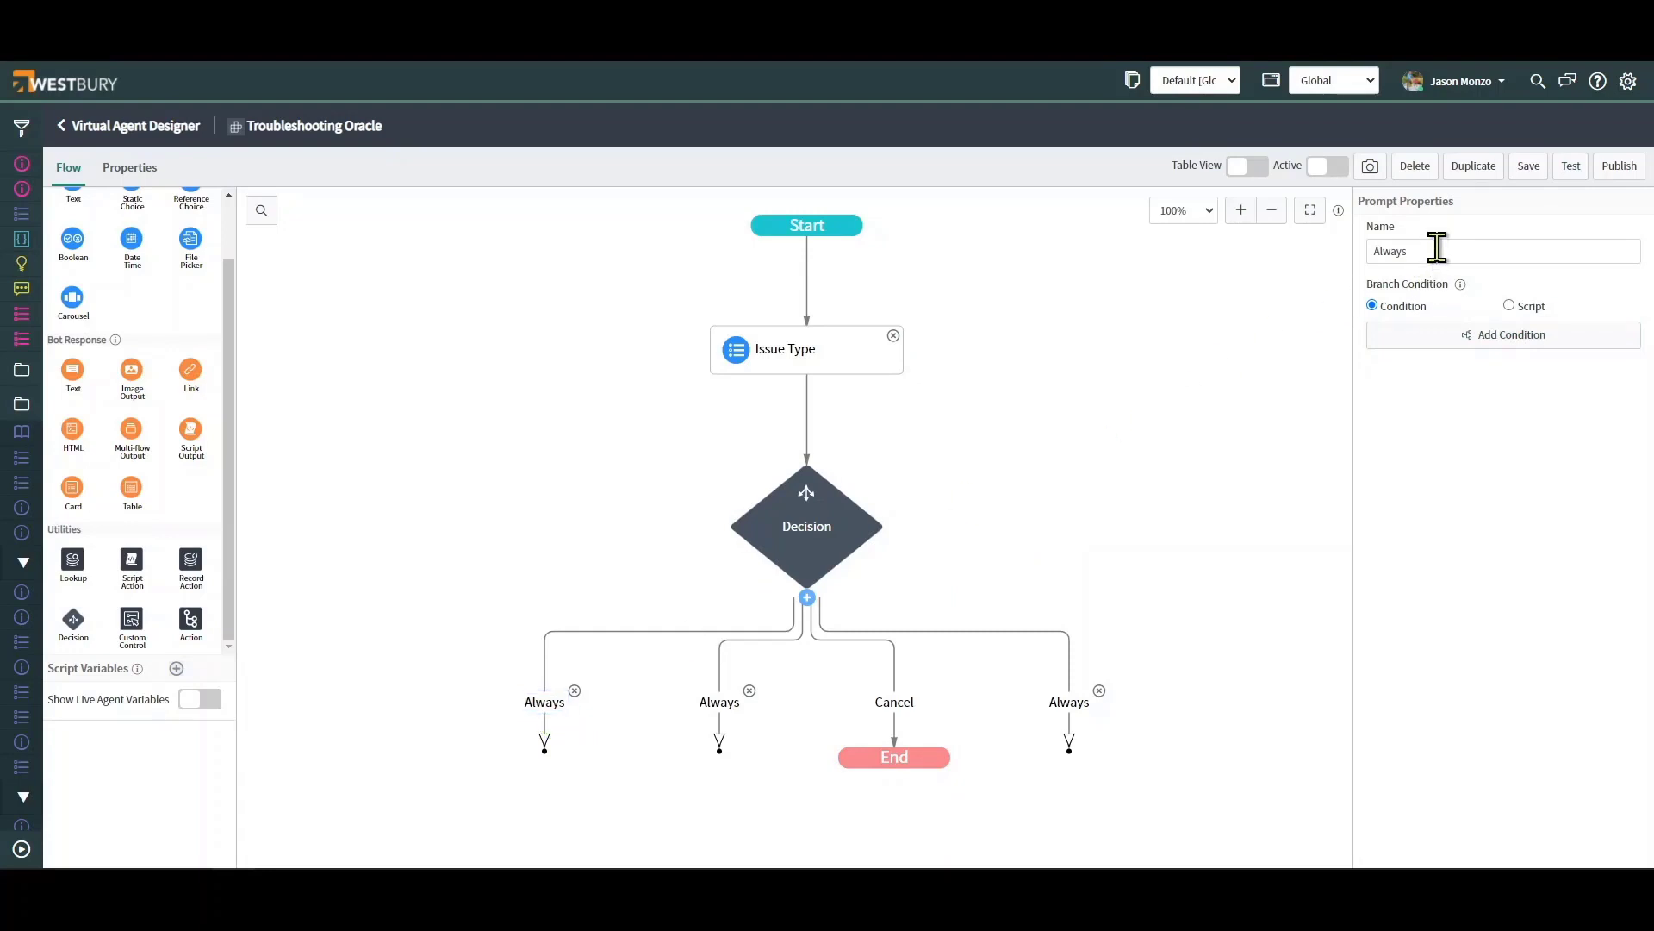
pyautogui.moveTo(1437, 247); pyautogui.dragTo(1367, 251)
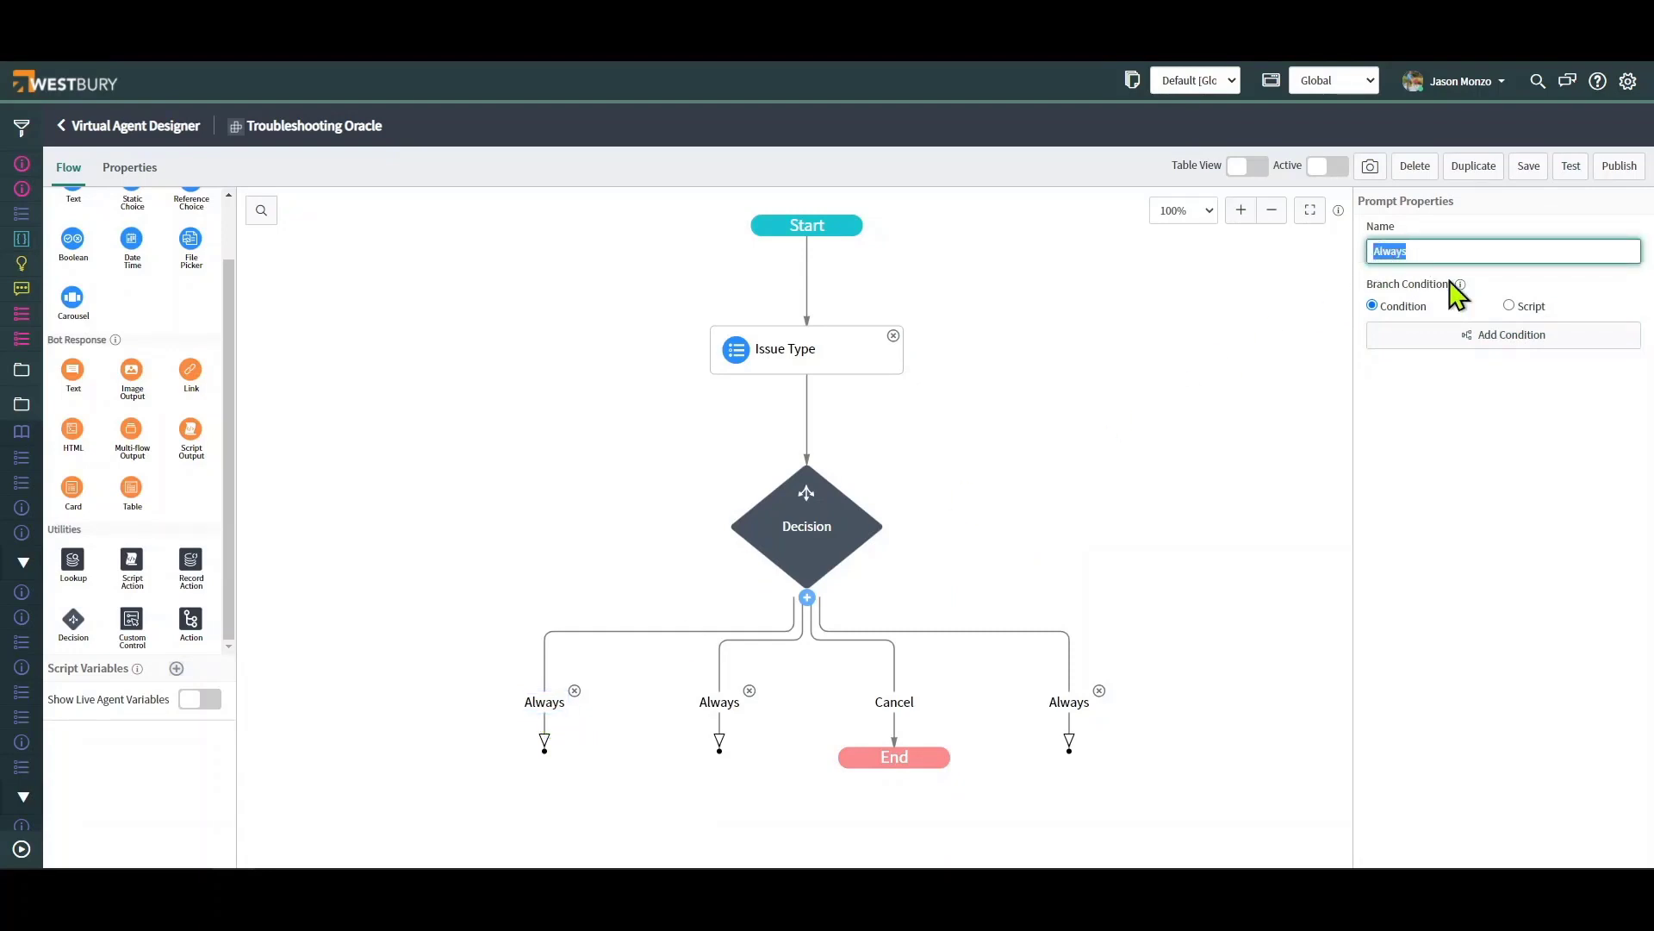
pyautogui.write('Access')
pyautogui.click(1457, 338)
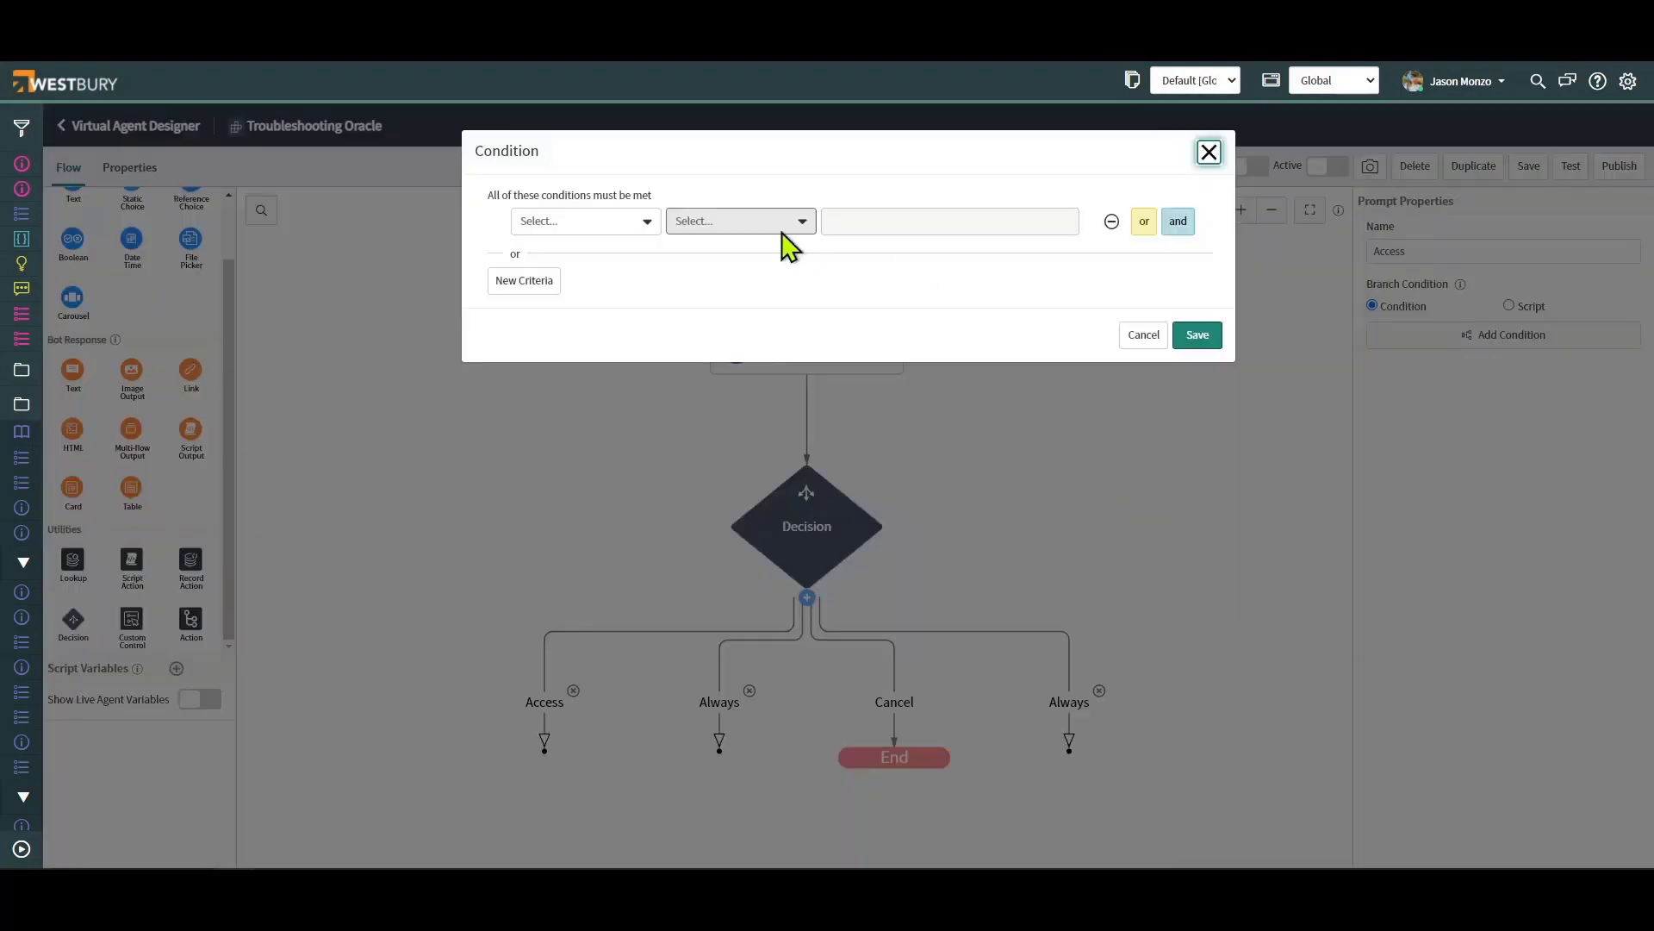
pyautogui.click(599, 221)
pyautogui.click(594, 292)
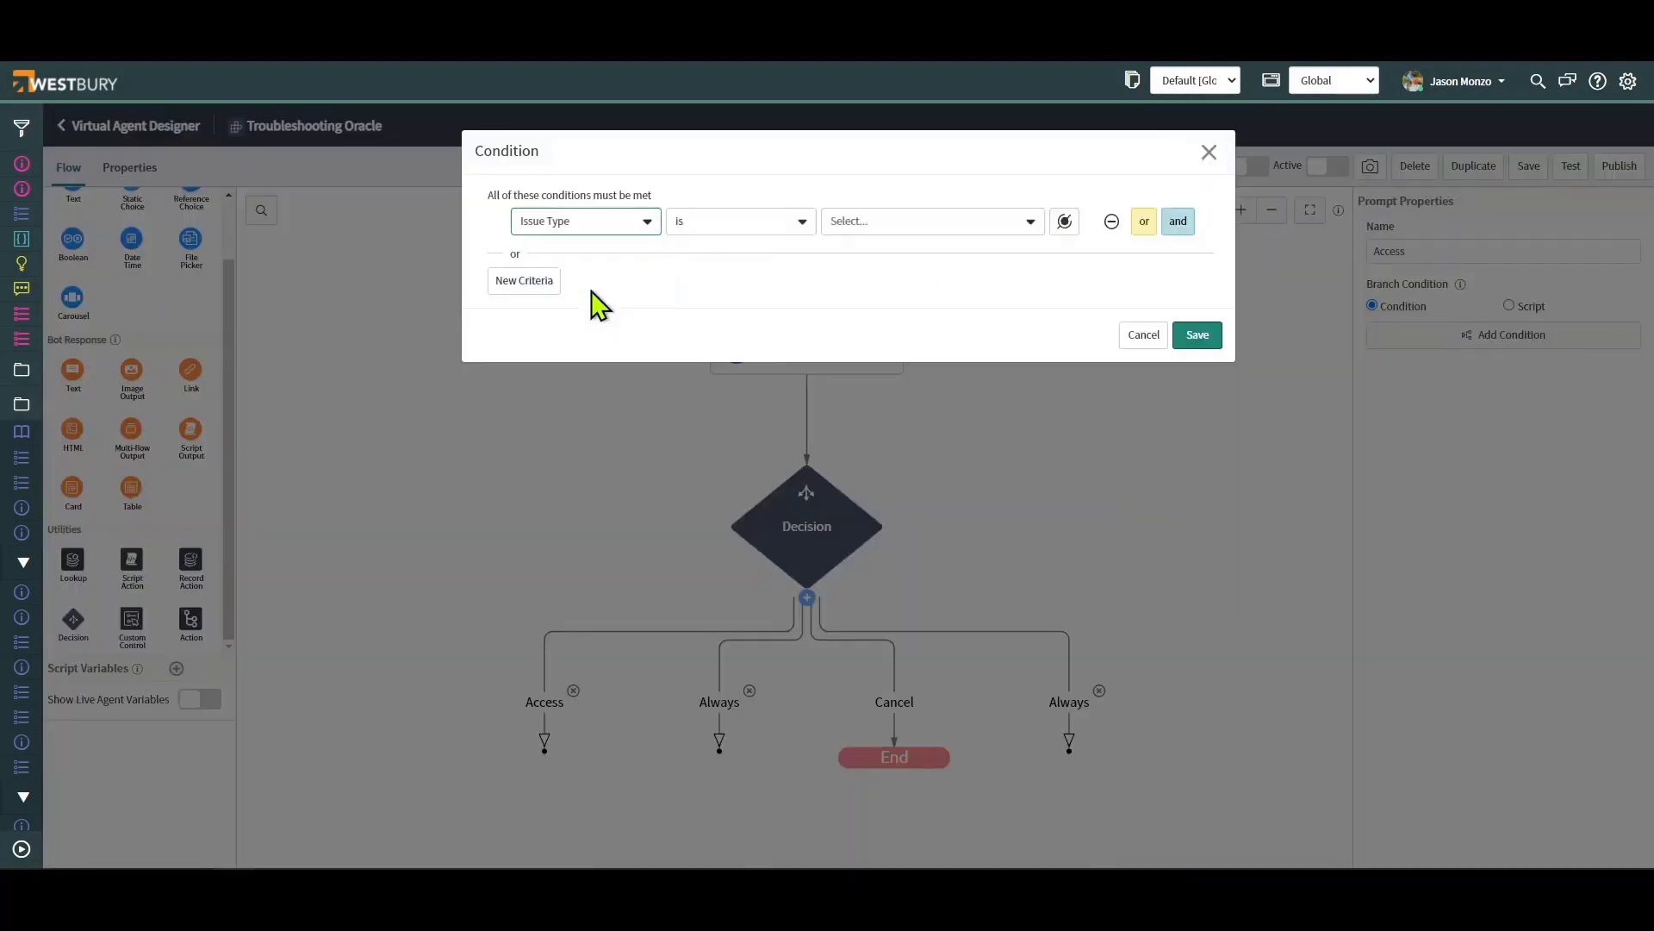
pyautogui.click(855, 228)
pyautogui.click(922, 288)
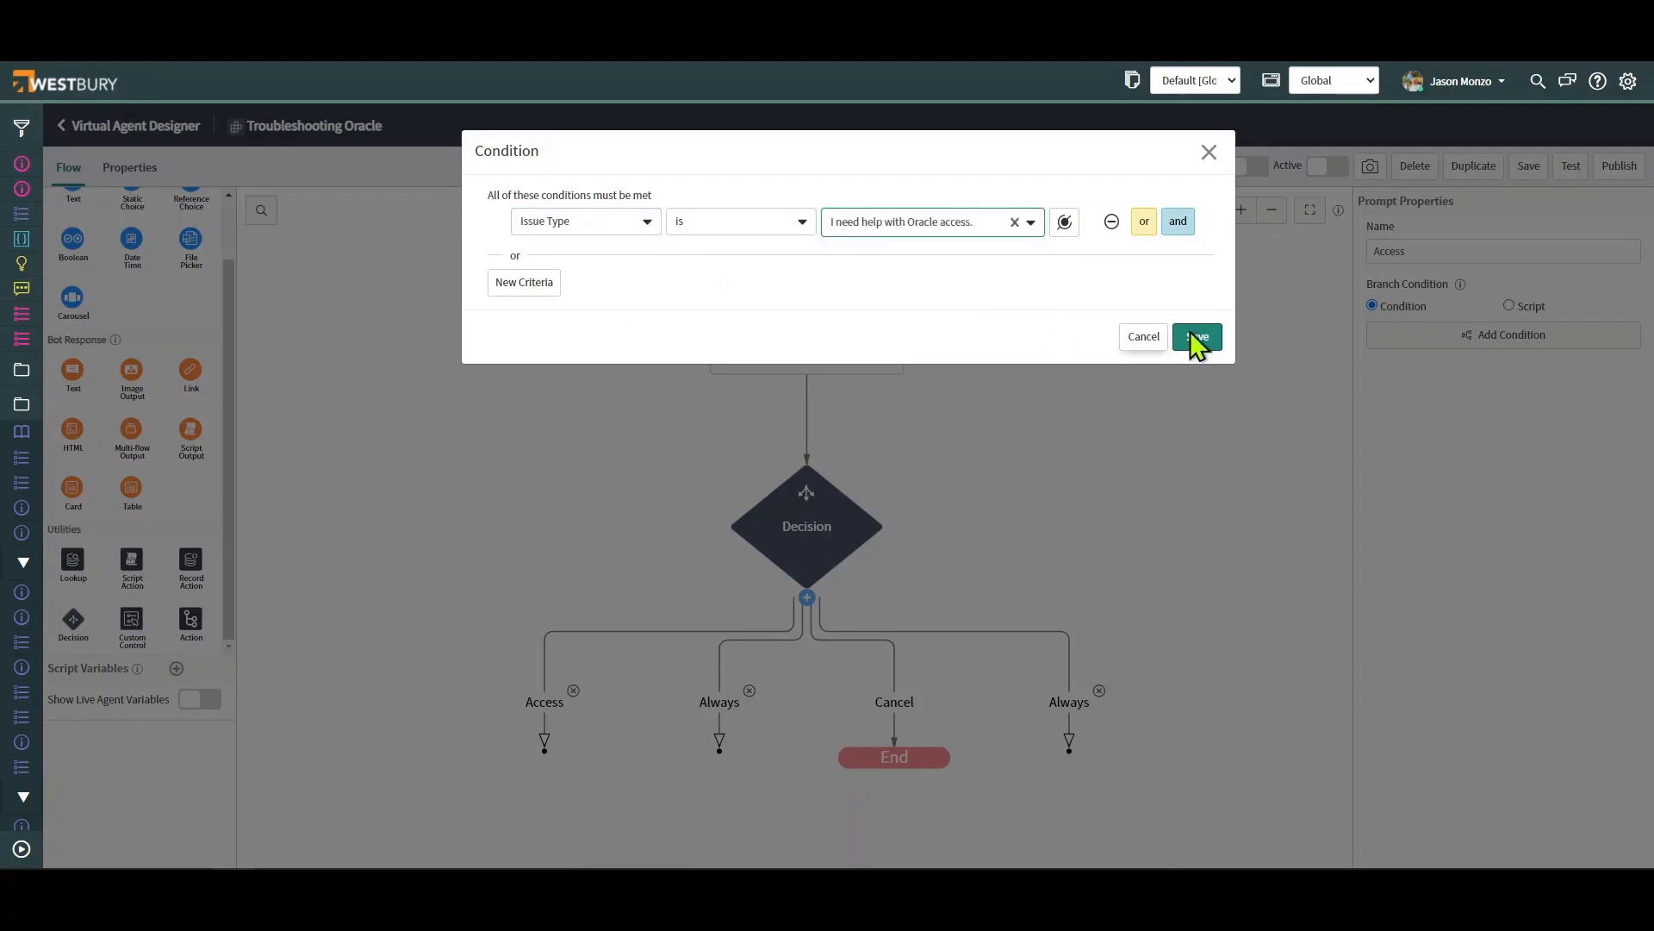
pyautogui.click(1197, 335)
# - Rename the branch beside Access as "Functional" and set its condition to Issue Type is "I need help using the Oracle application."
pyautogui.click(723, 708)
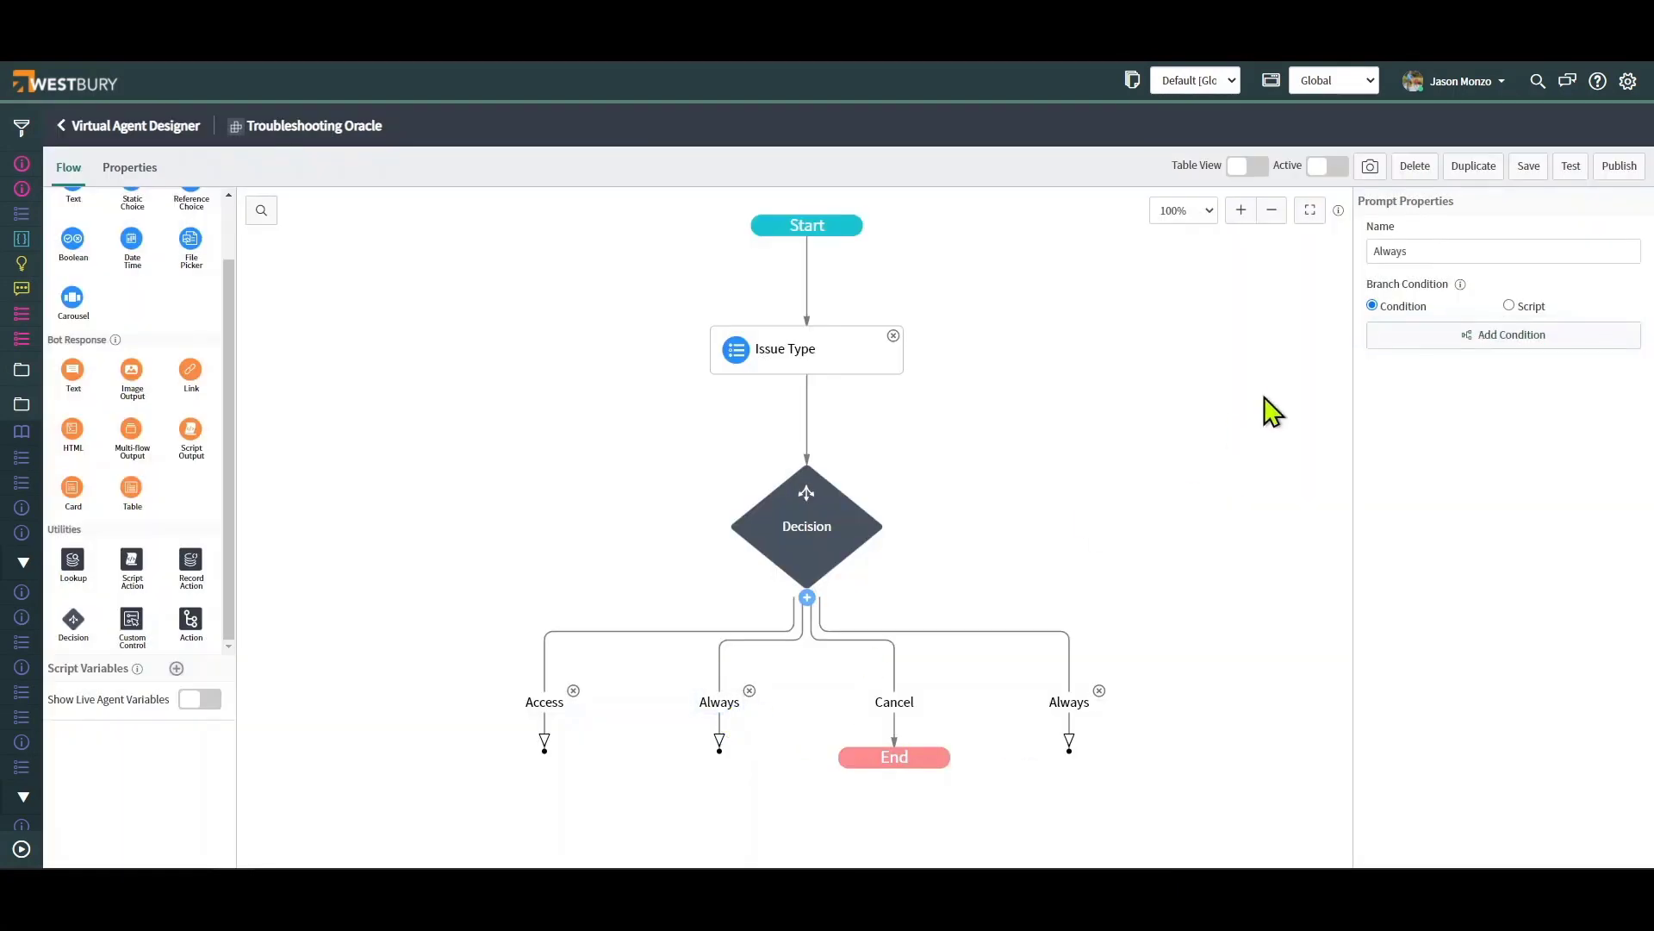
pyautogui.doubleClick(1451, 250)
pyautogui.write('Fun')
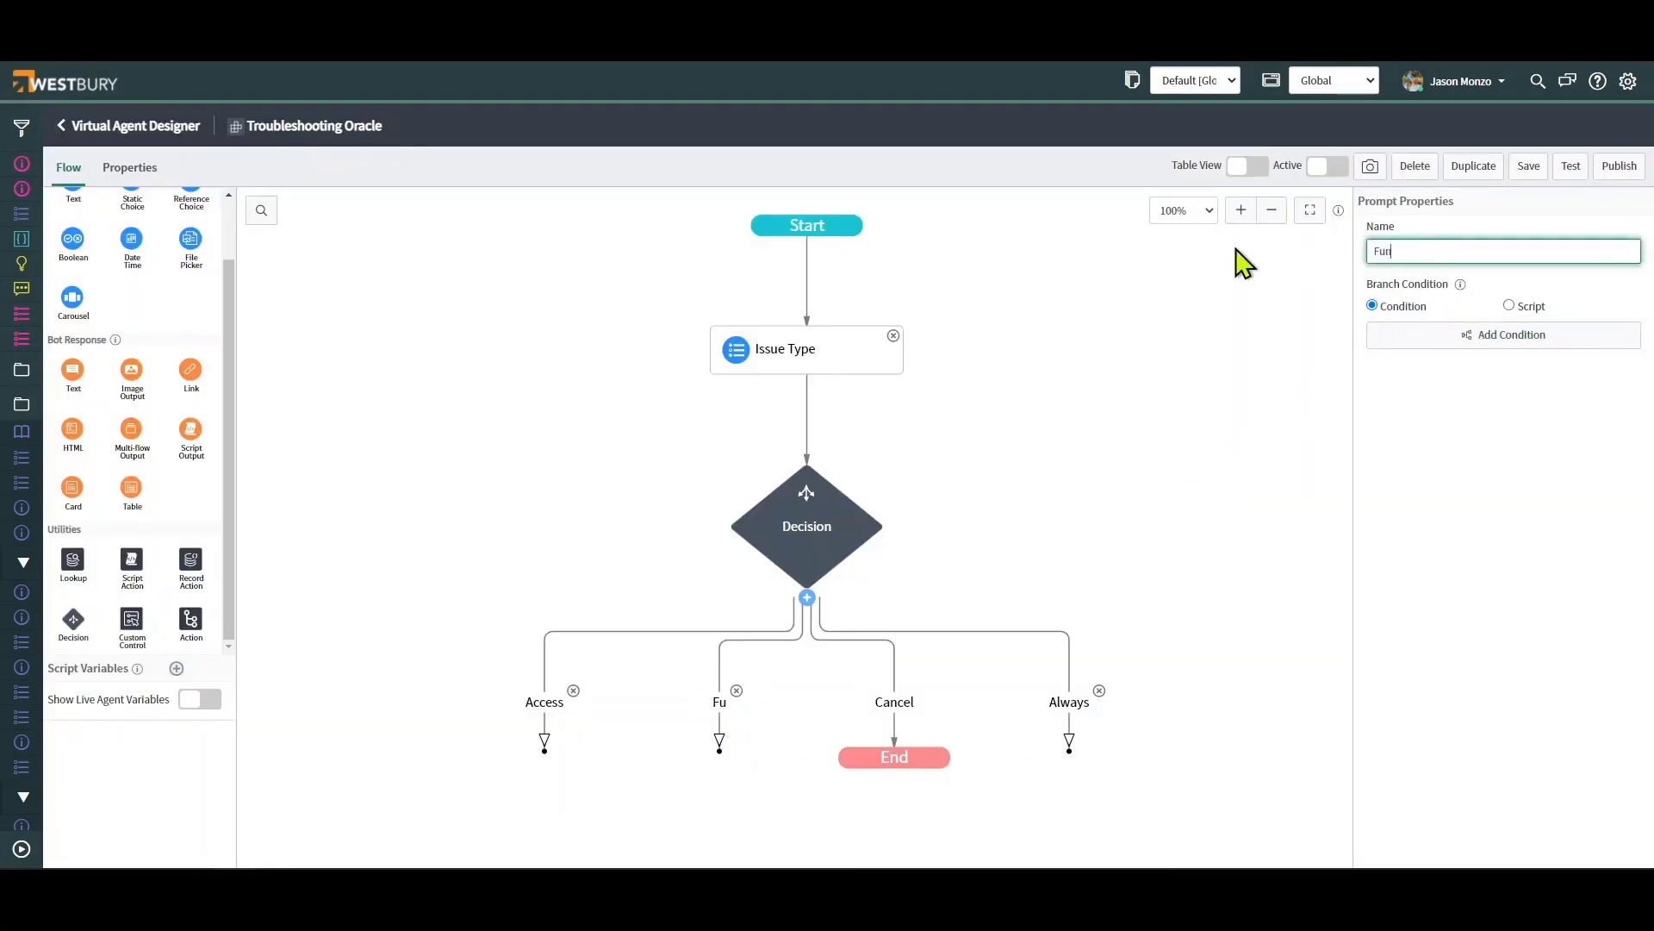
pyautogui.write('ctional')
pyautogui.click(1434, 338)
pyautogui.click(622, 226)
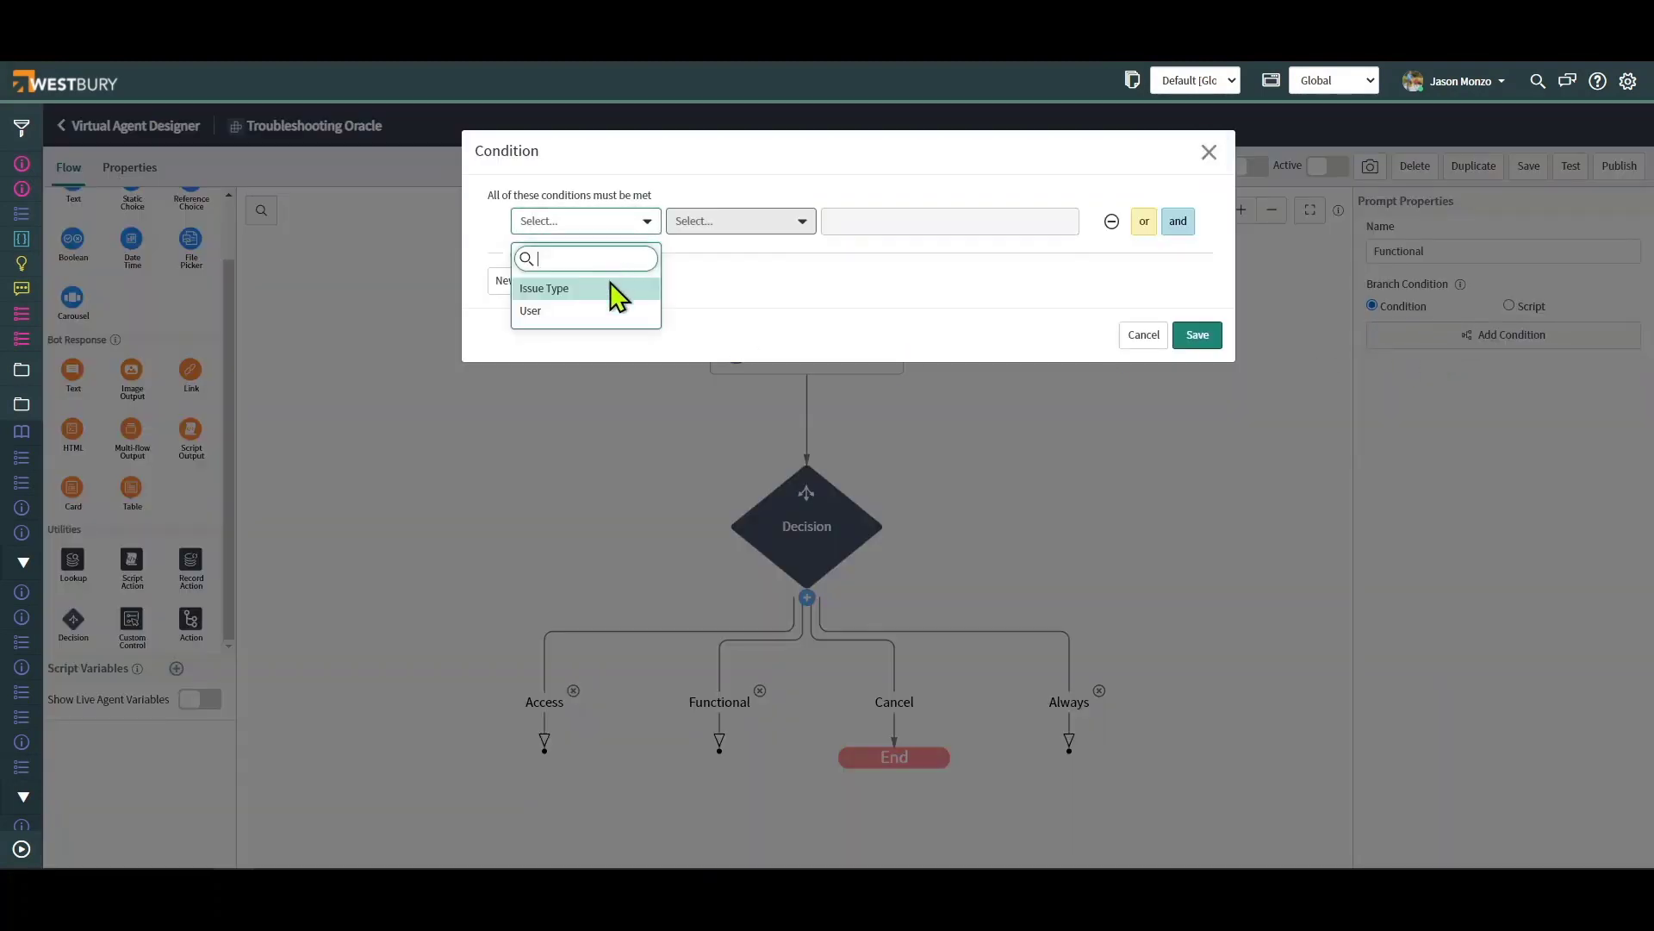
pyautogui.click(544, 288)
pyautogui.click(919, 226)
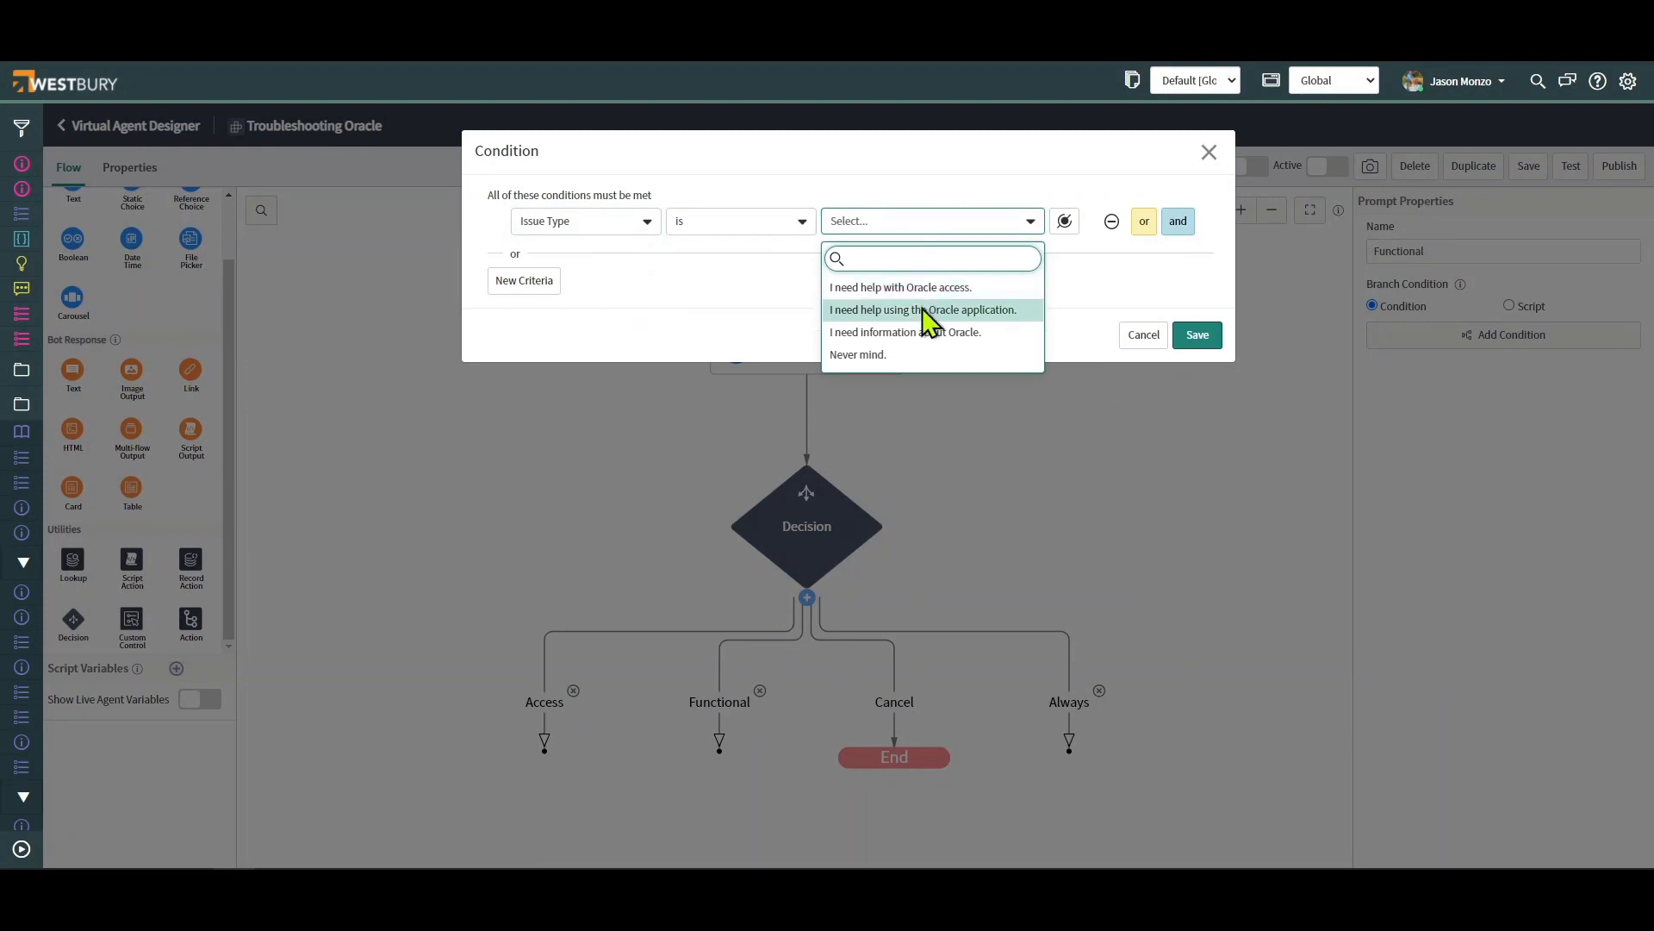
pyautogui.click(931, 312)
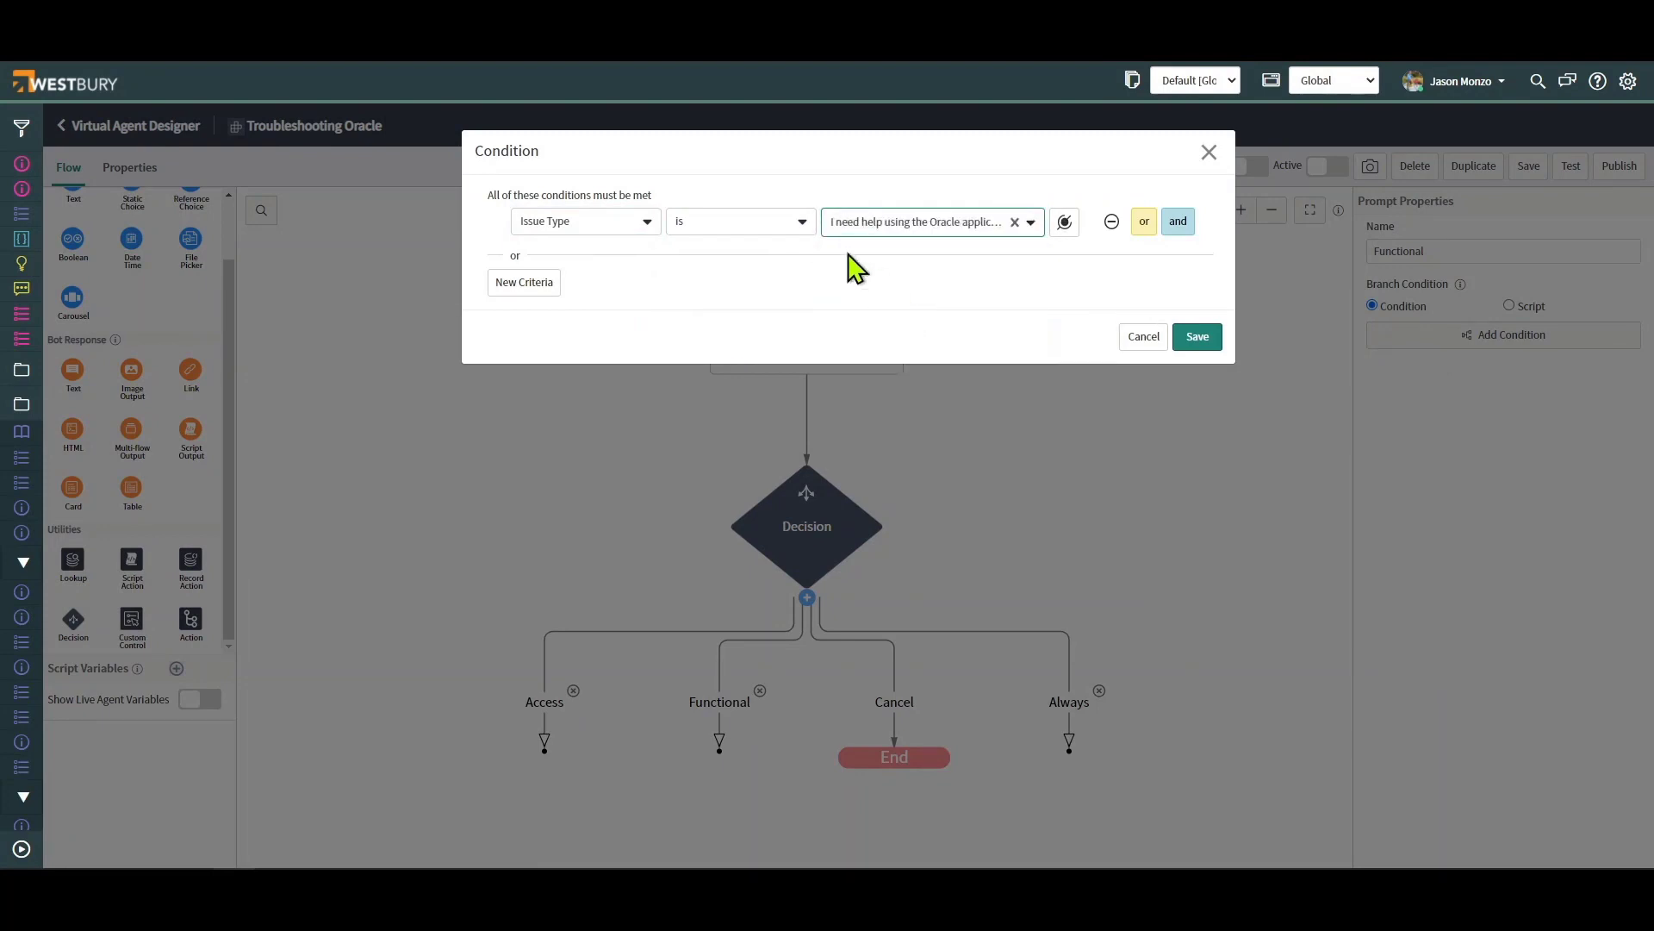
pyautogui.click(1198, 337)
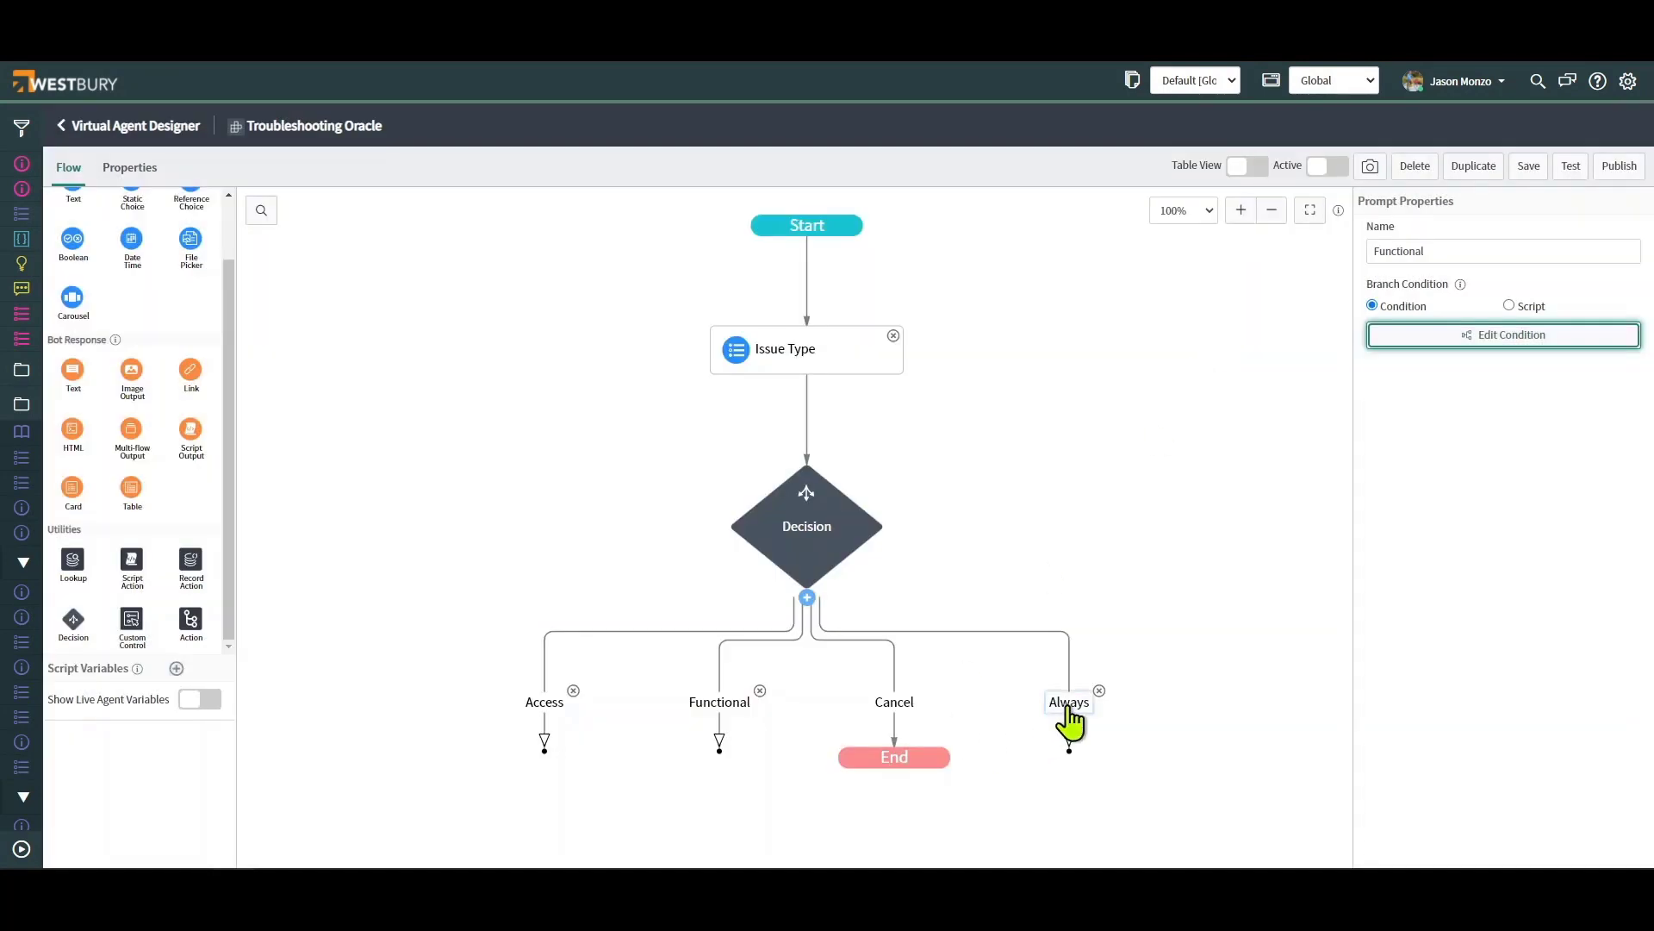
# - Rename the last Always branch as "Request for Info" and set its condition to Issue Type is "I need information about Oracle."
pyautogui.click(1069, 705)
pyautogui.moveTo(1475, 242); pyautogui.dragTo(1269, 259)
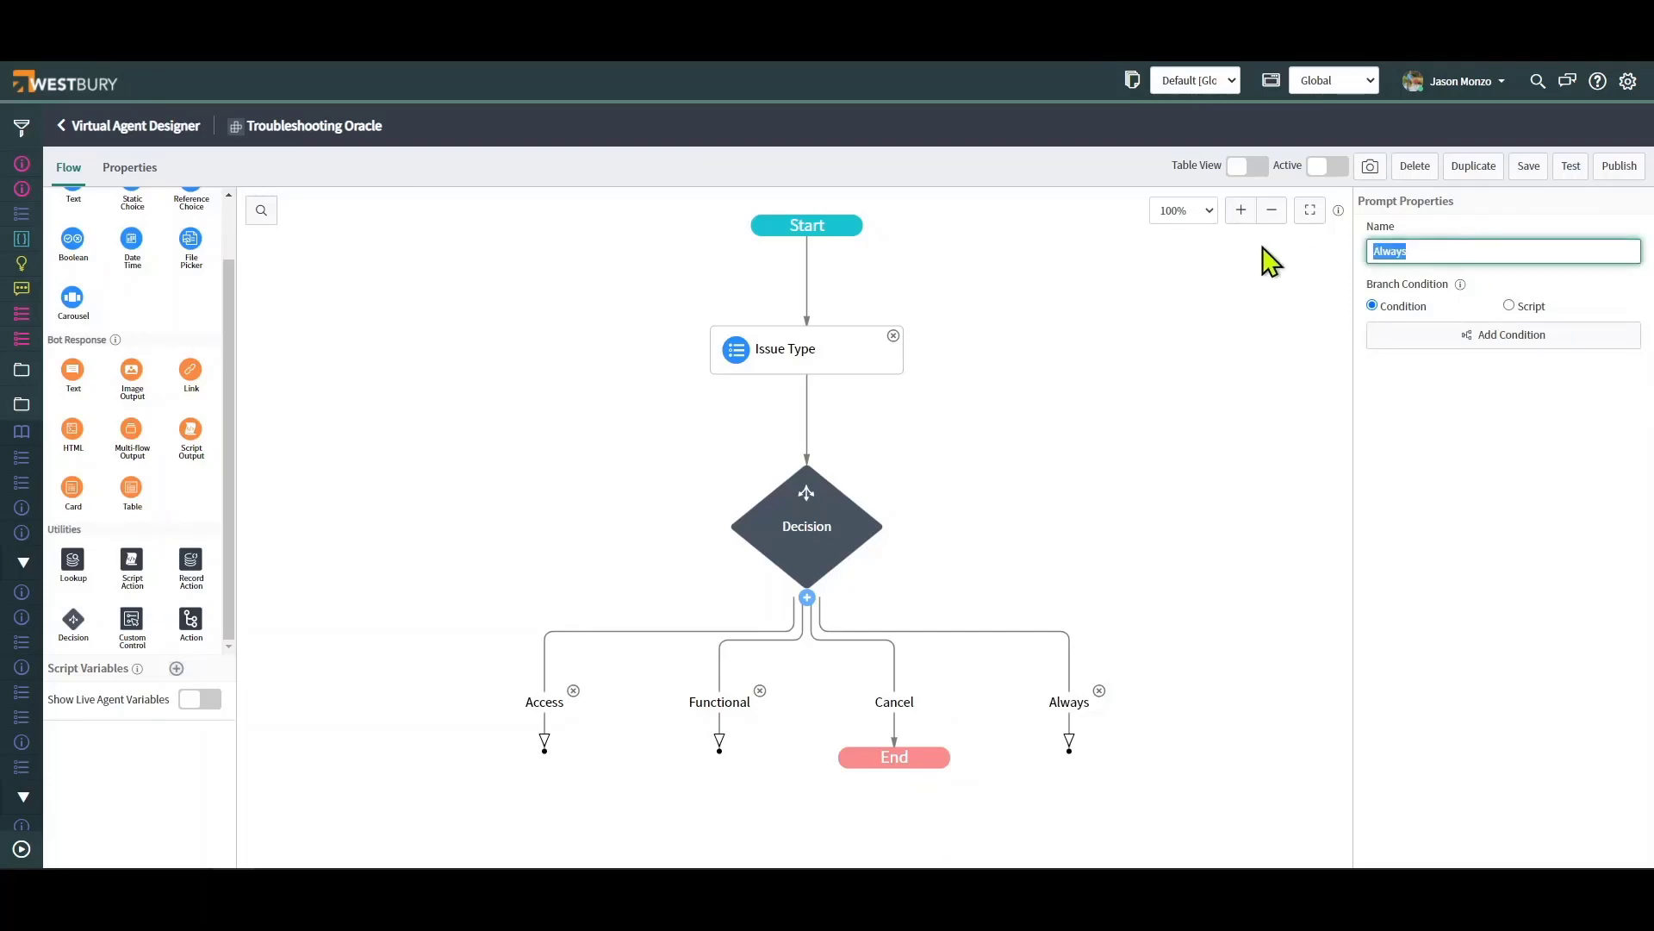
pyautogui.write('Request for Info')
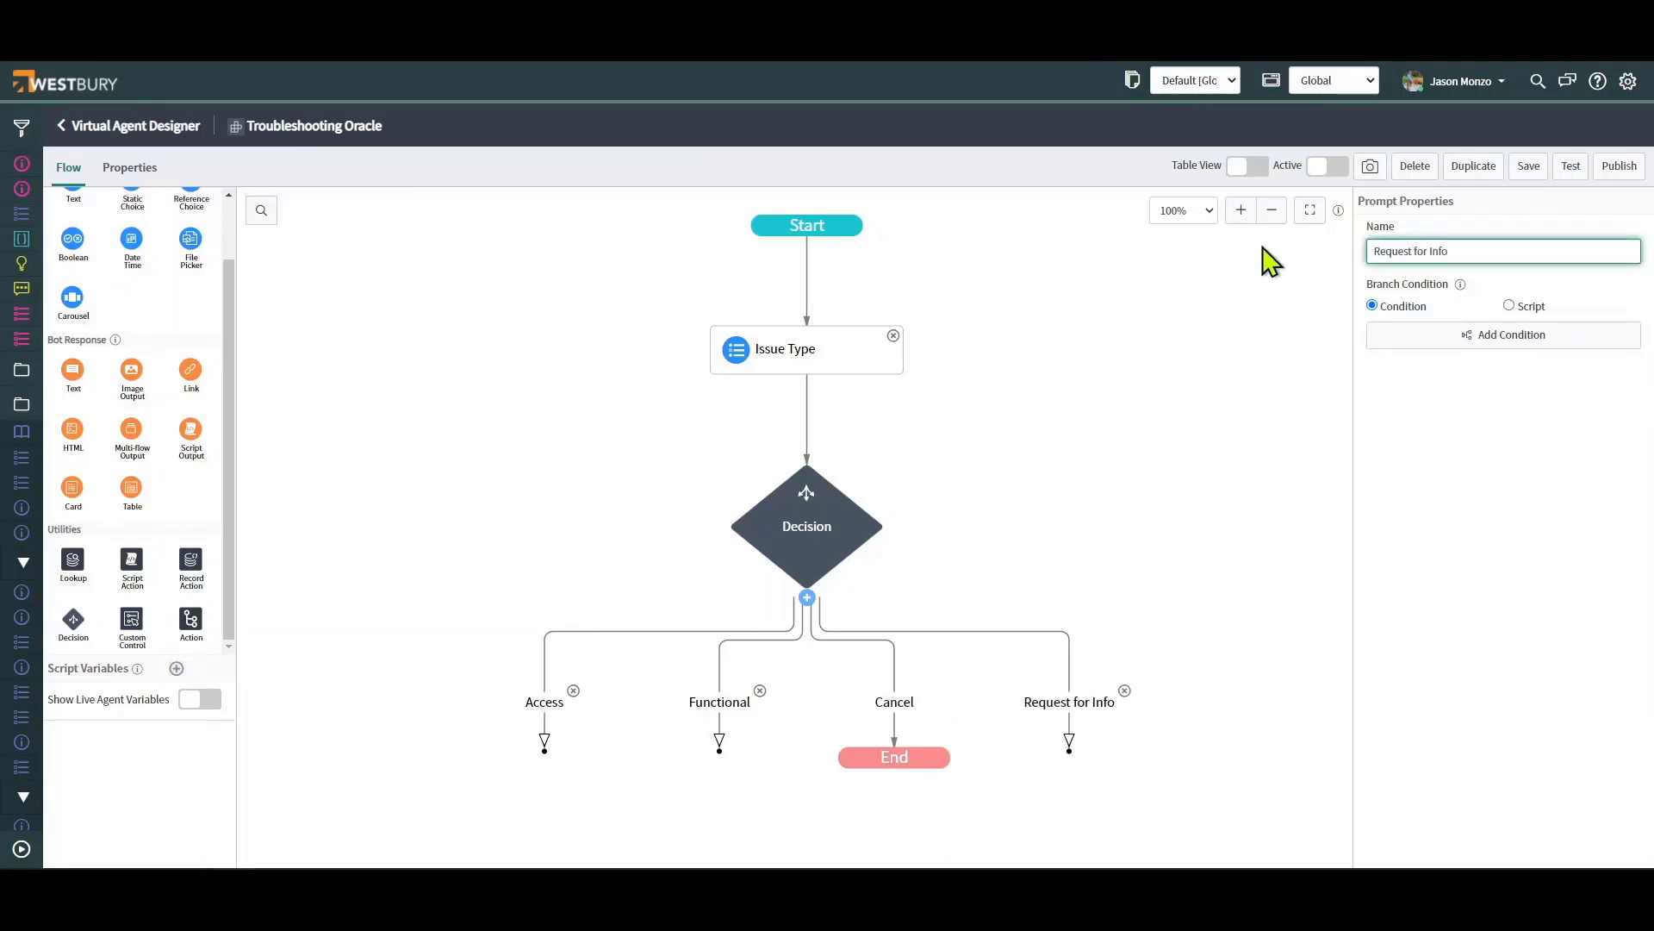
pyautogui.click(1601, 342)
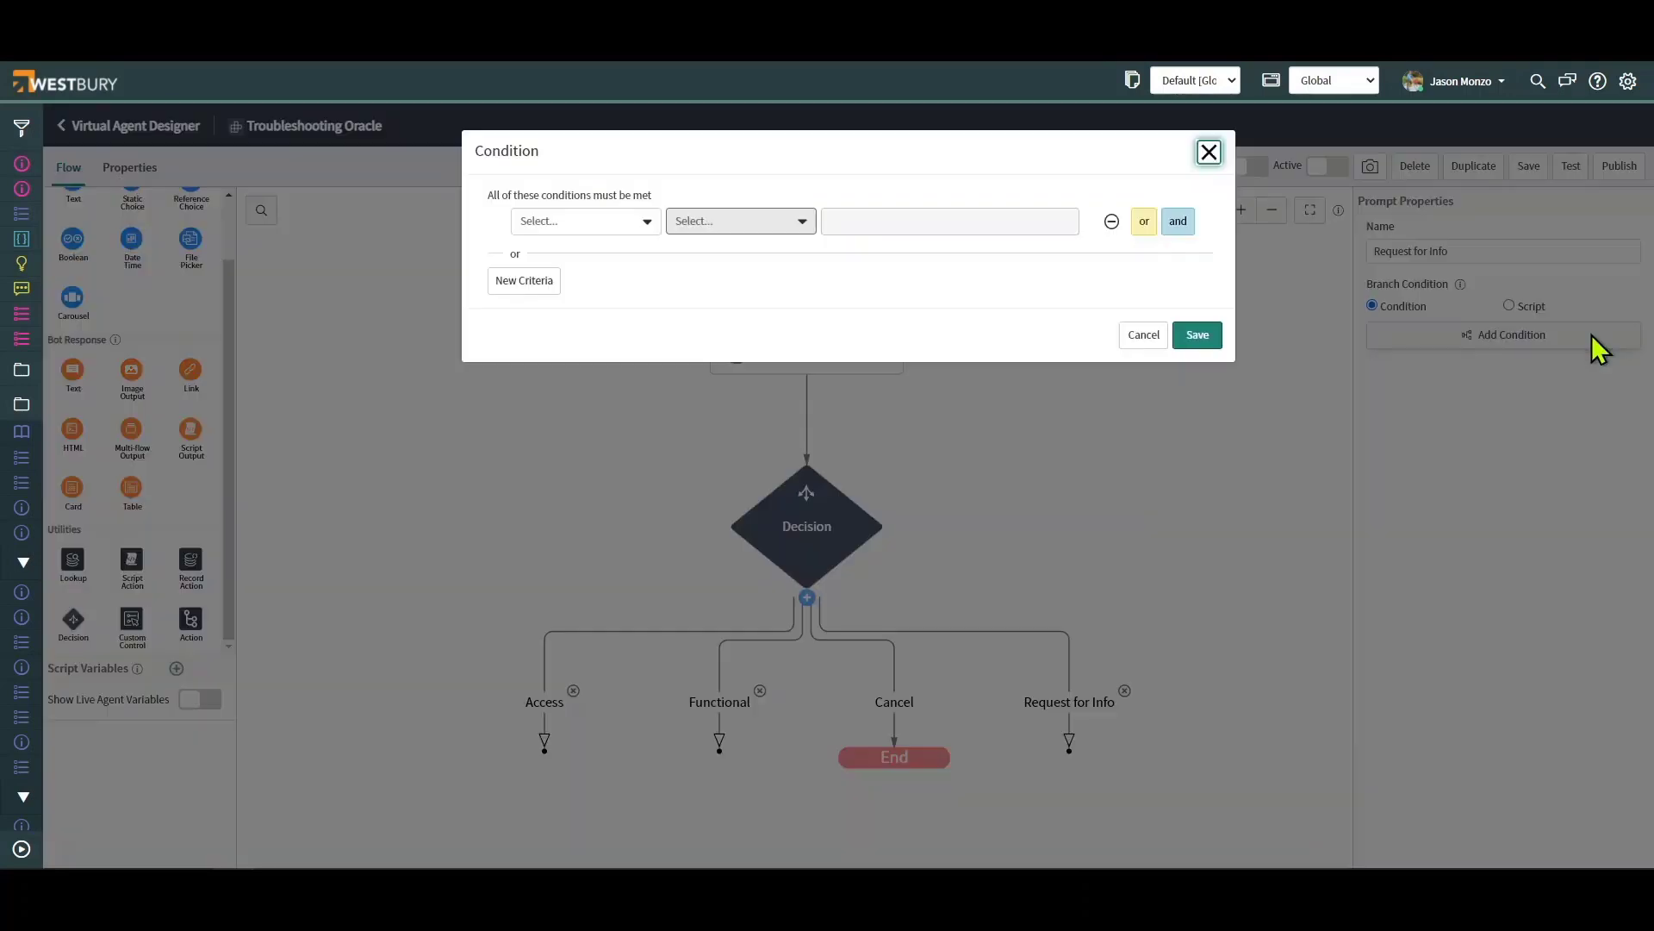
pyautogui.click(614, 222)
pyautogui.click(598, 289)
pyautogui.click(917, 221)
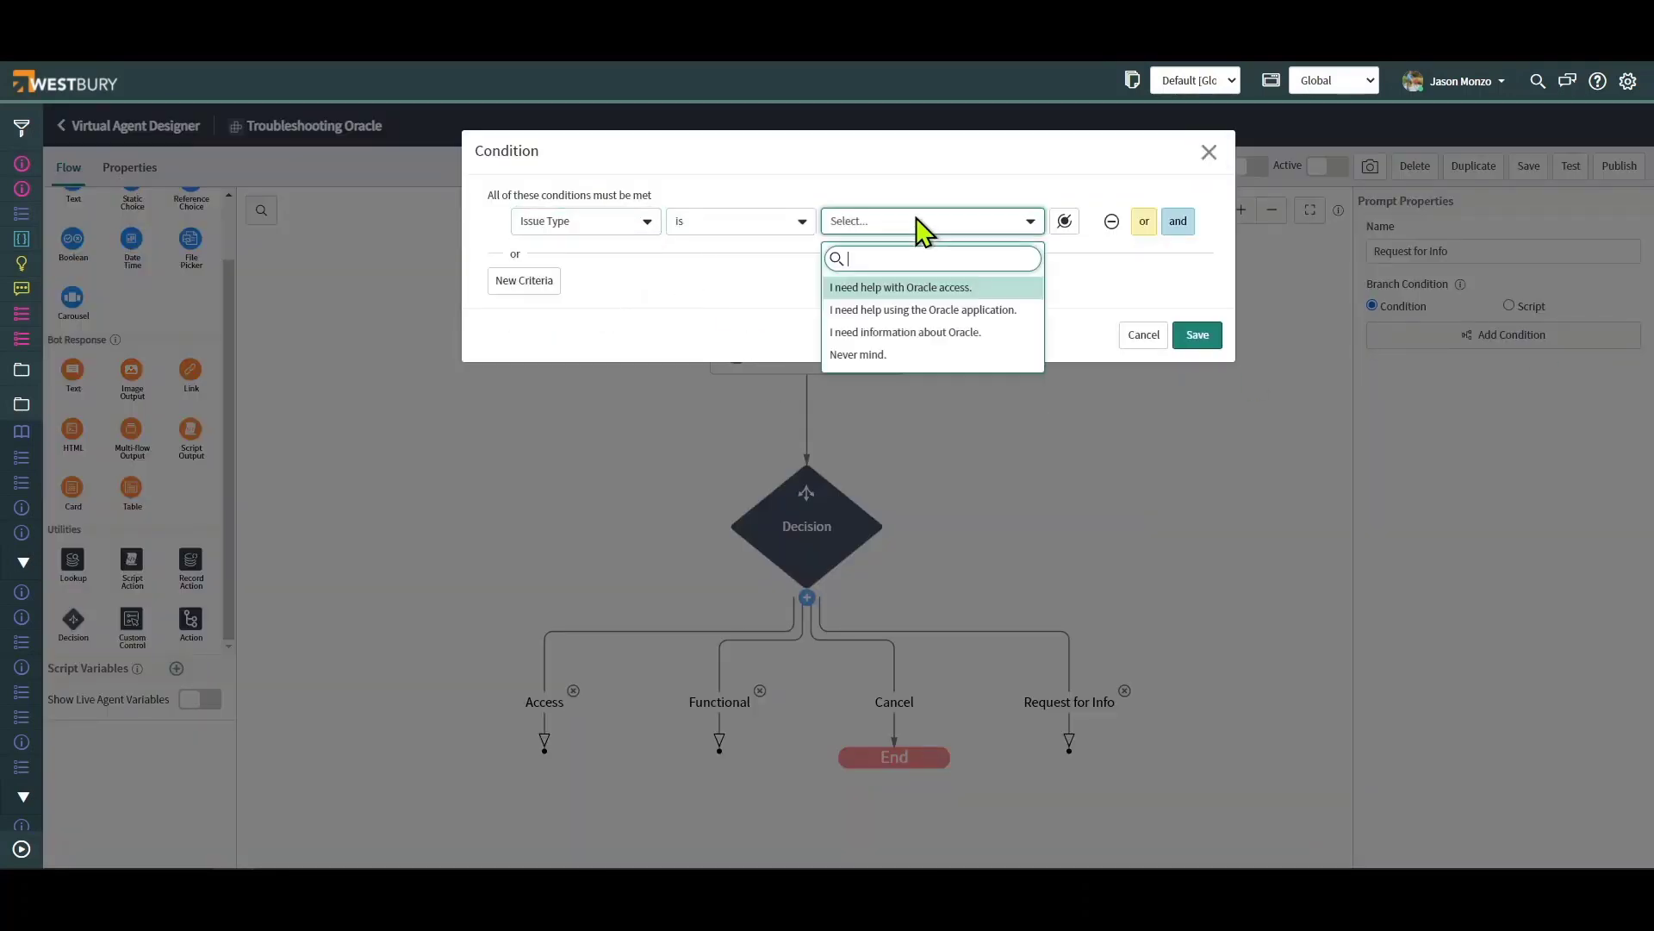
pyautogui.click(928, 330)
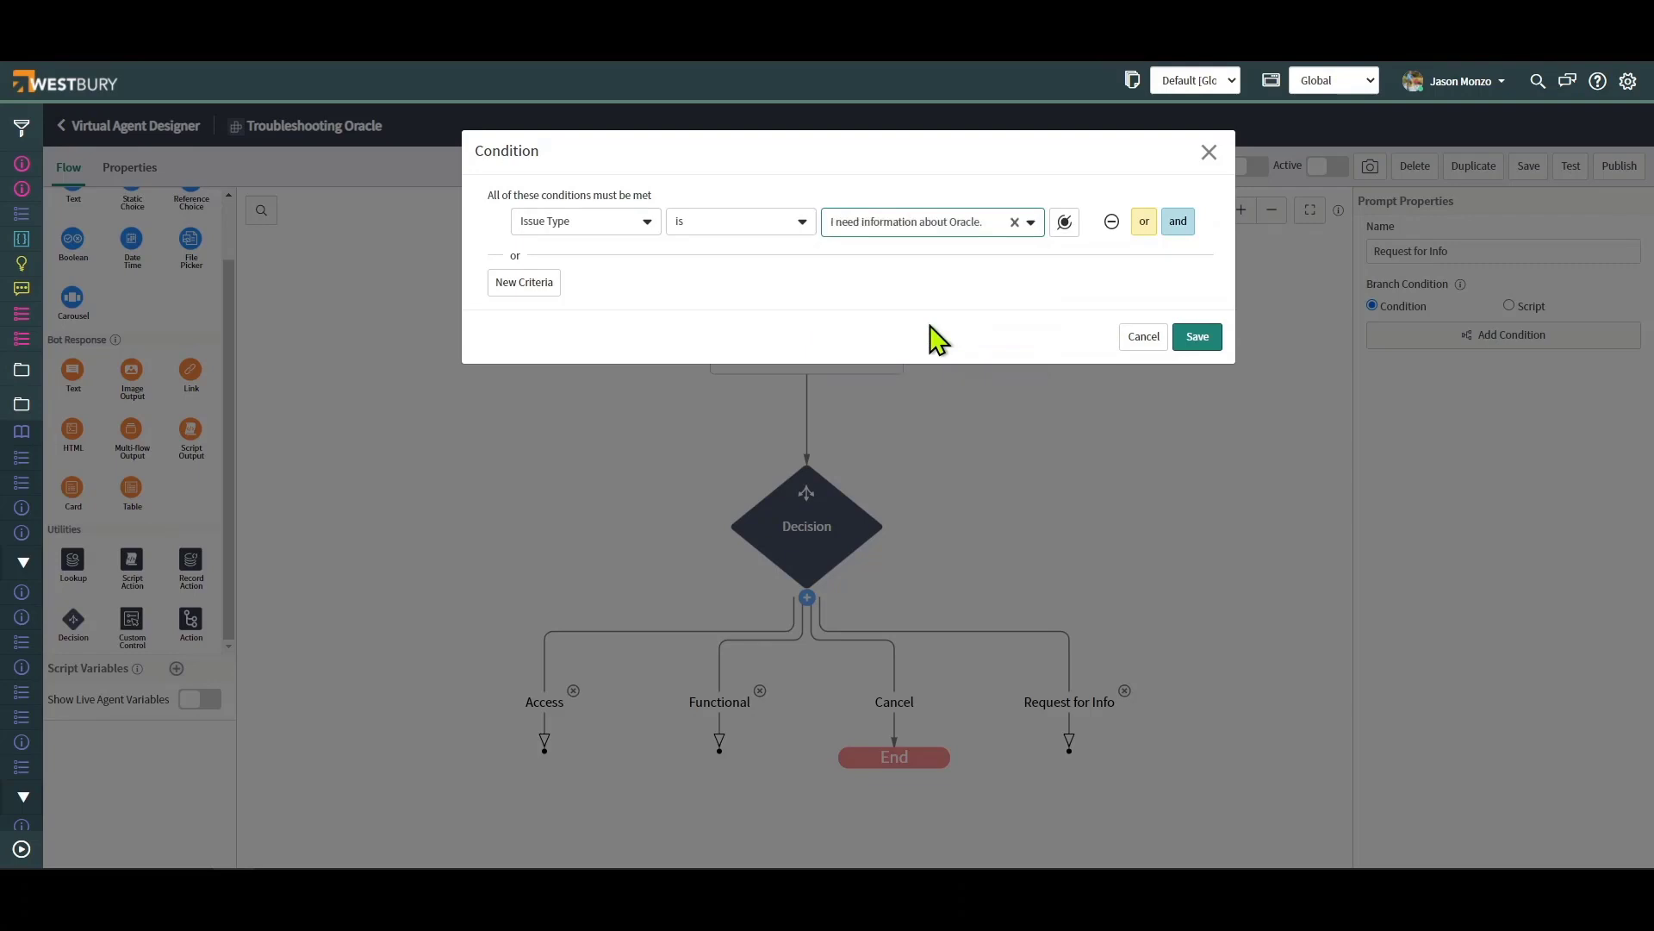
pyautogui.click(1199, 341)
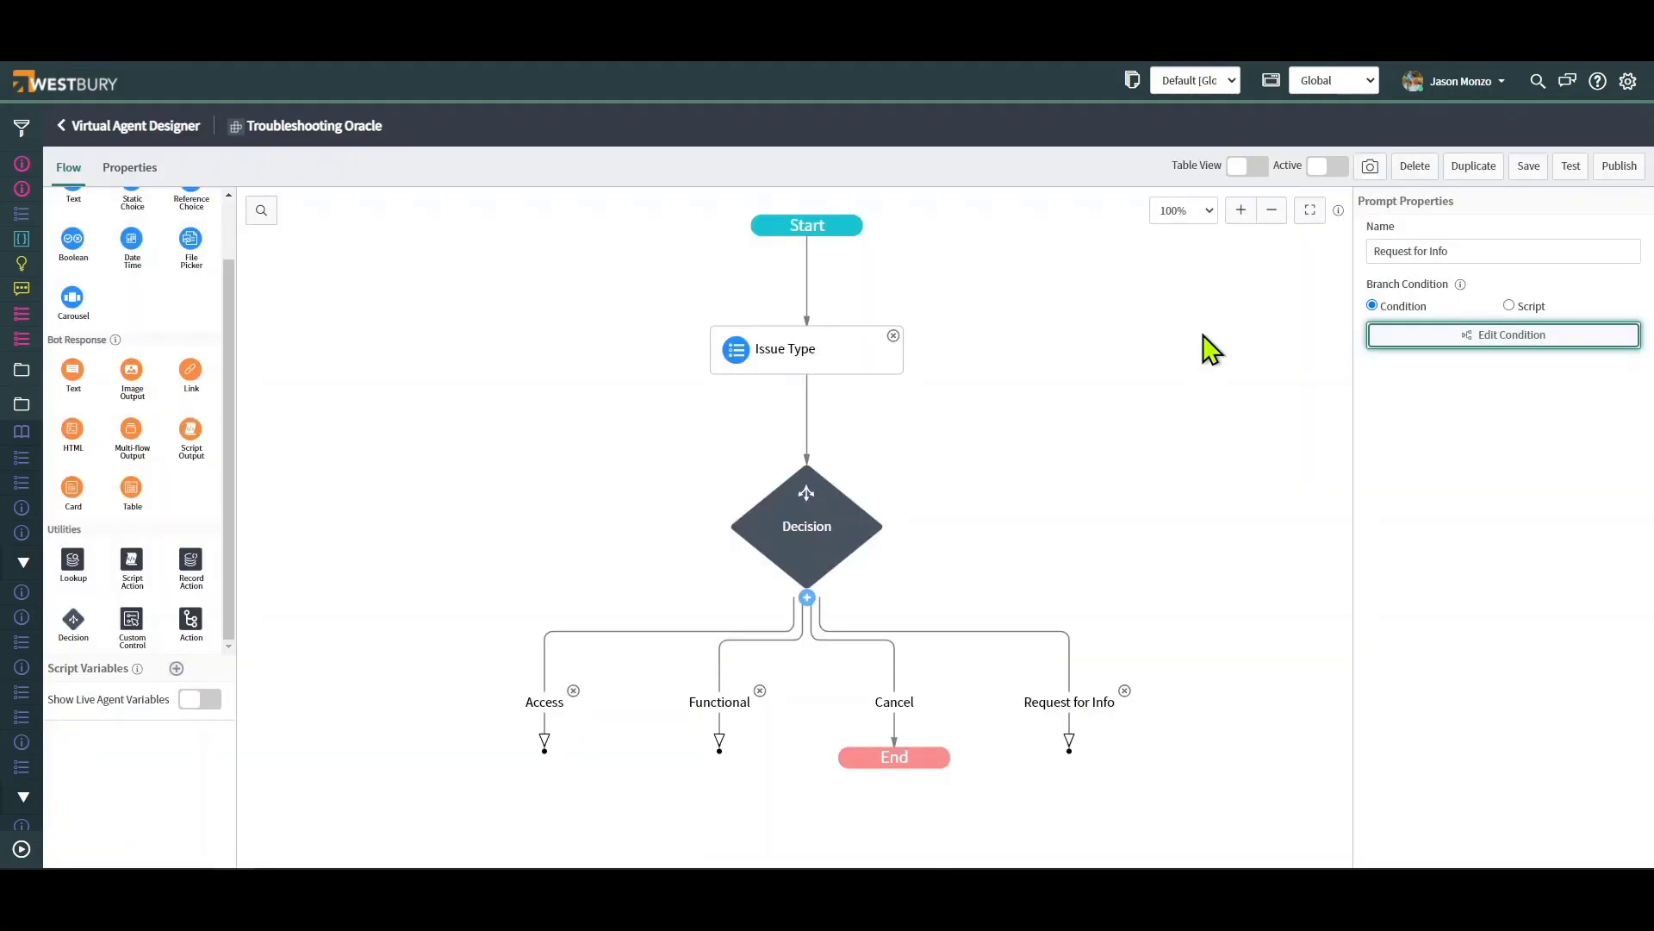
# - Test the topic block in a preview chat placed beside the flow, answering "I need help with Oracle access."
pyautogui.moveTo(1142, 465); pyautogui.dragTo(1116, 466)
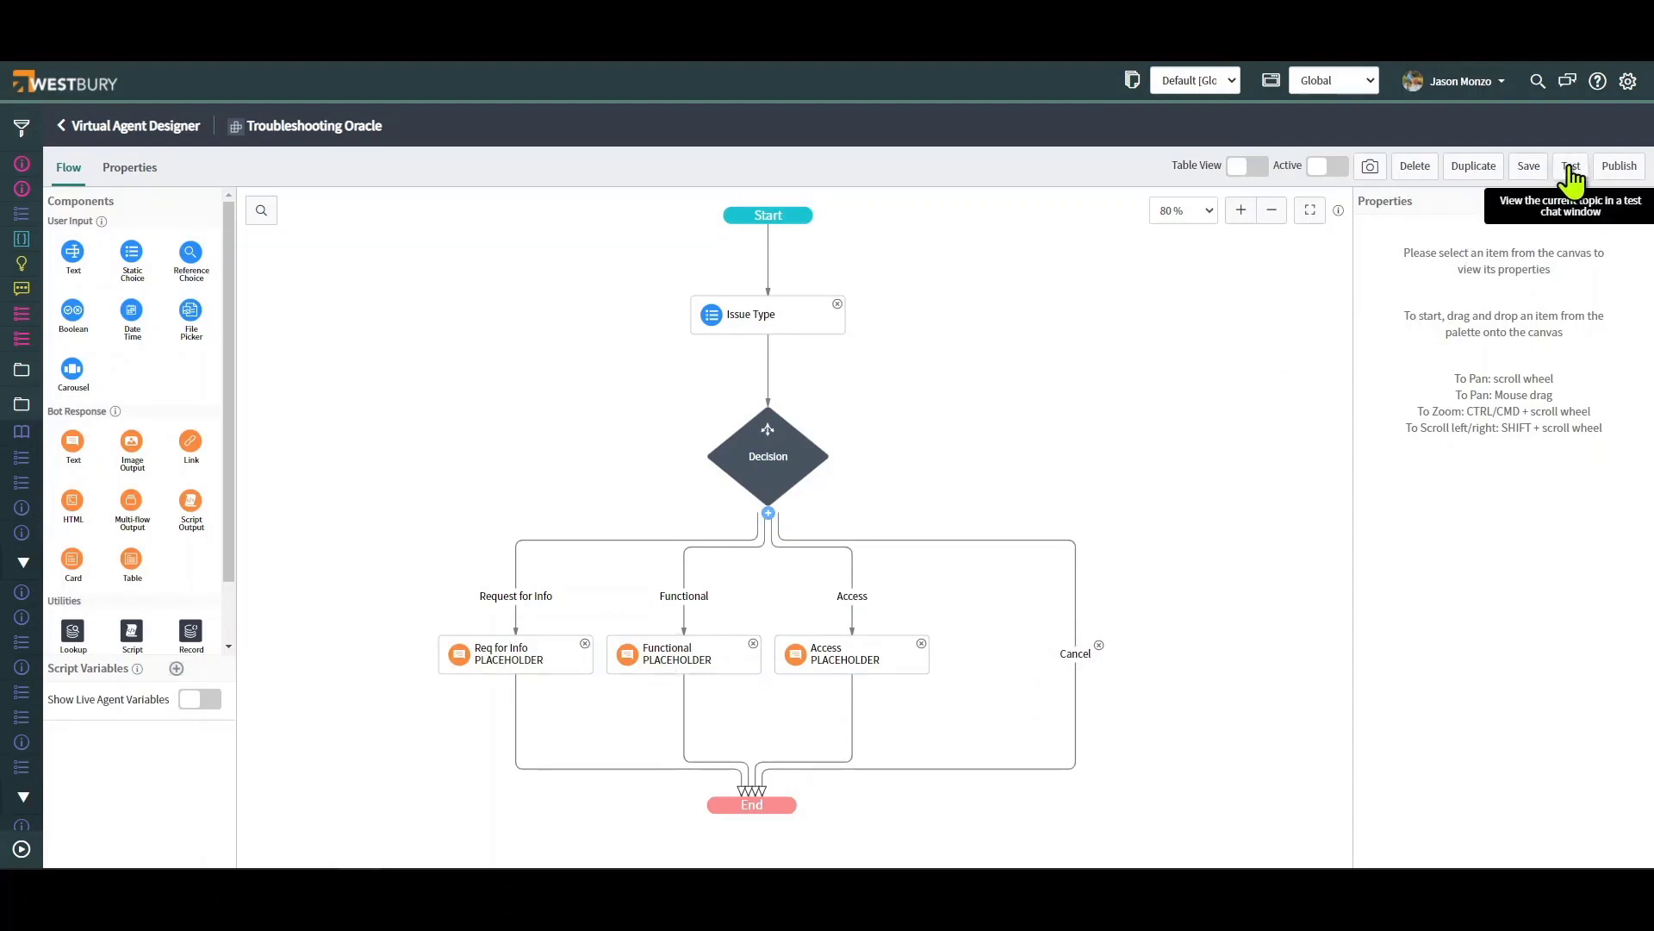
pyautogui.click(1571, 172)
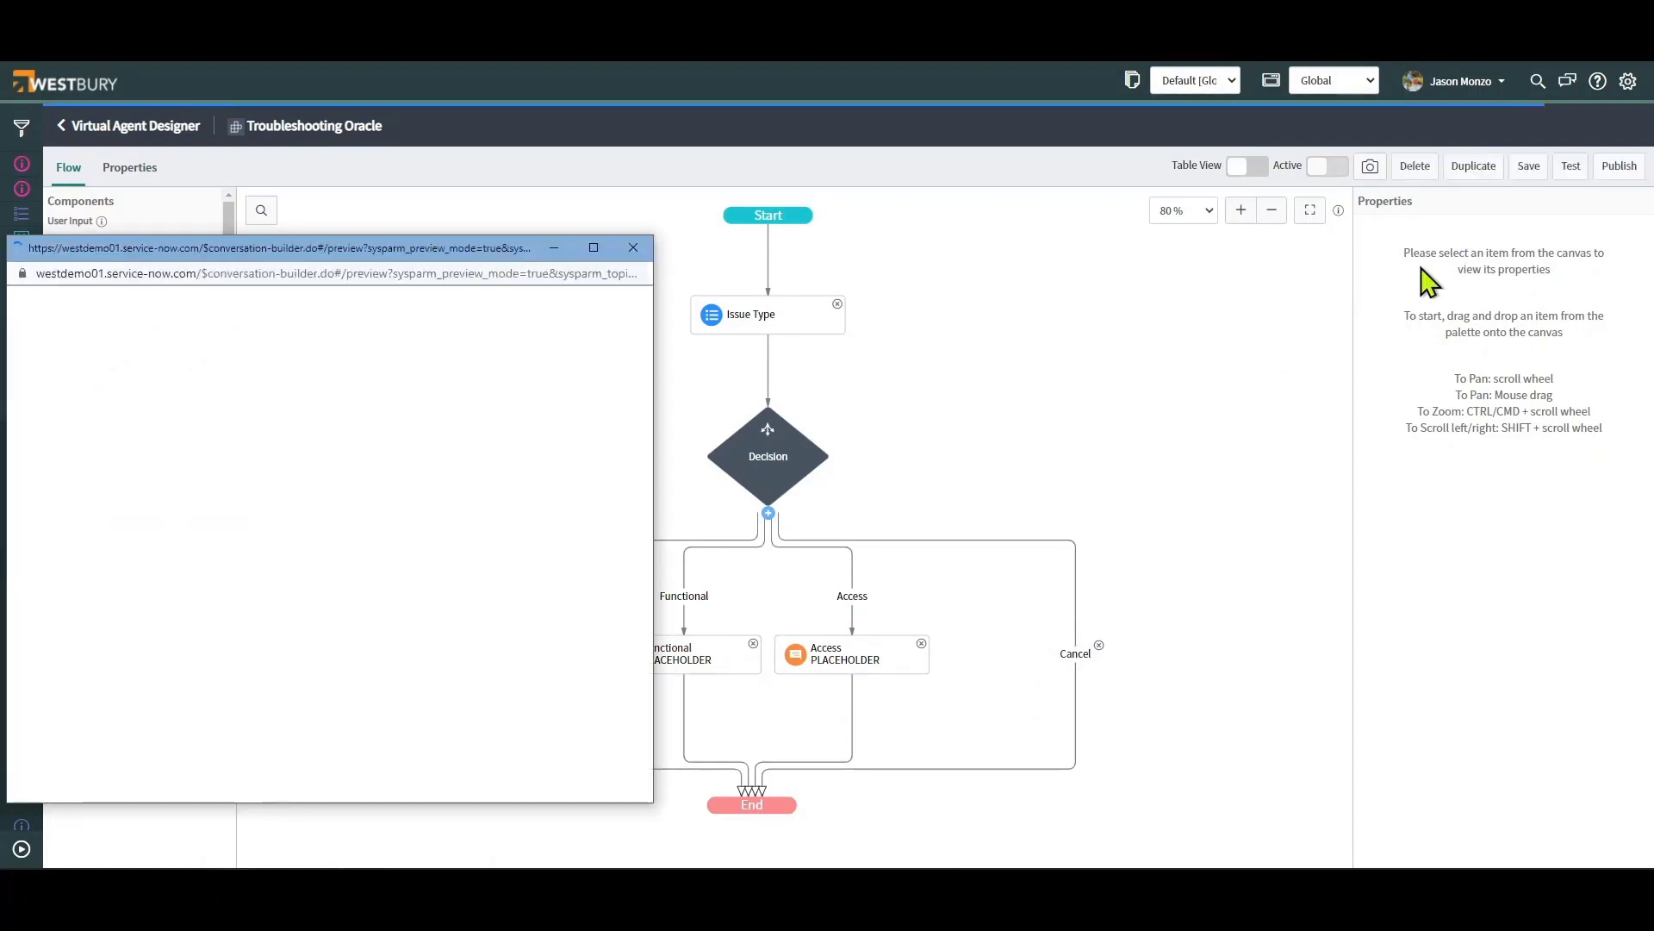
pyautogui.moveTo(410, 252); pyautogui.dragTo(1296, 188)
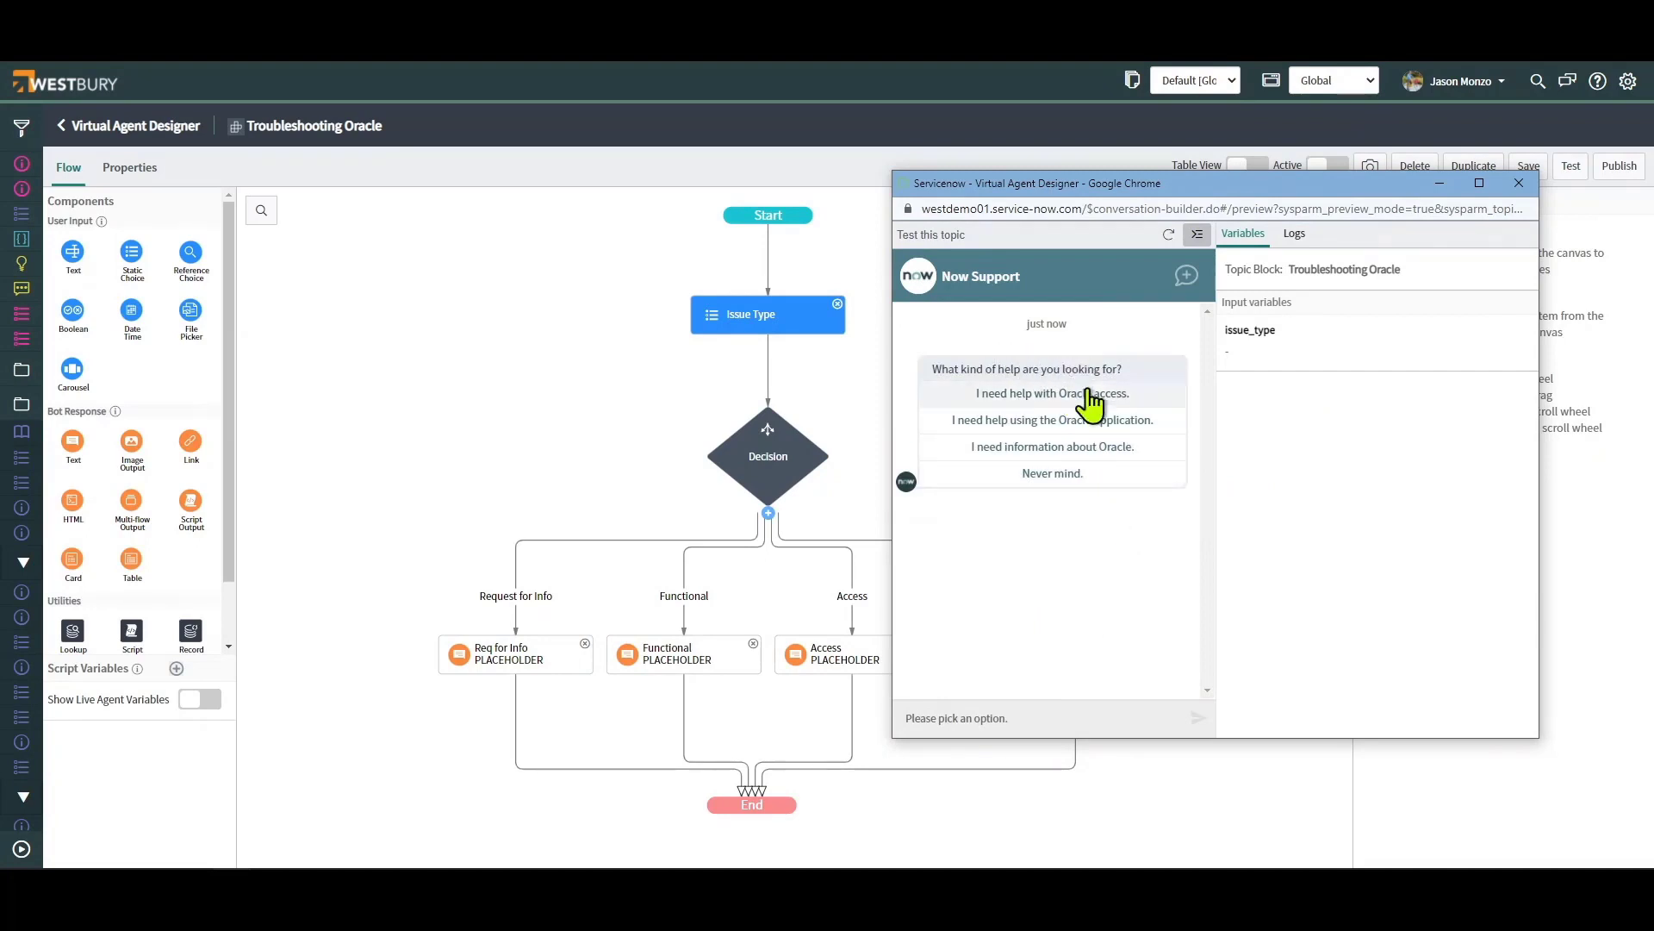
pyautogui.click(1090, 396)
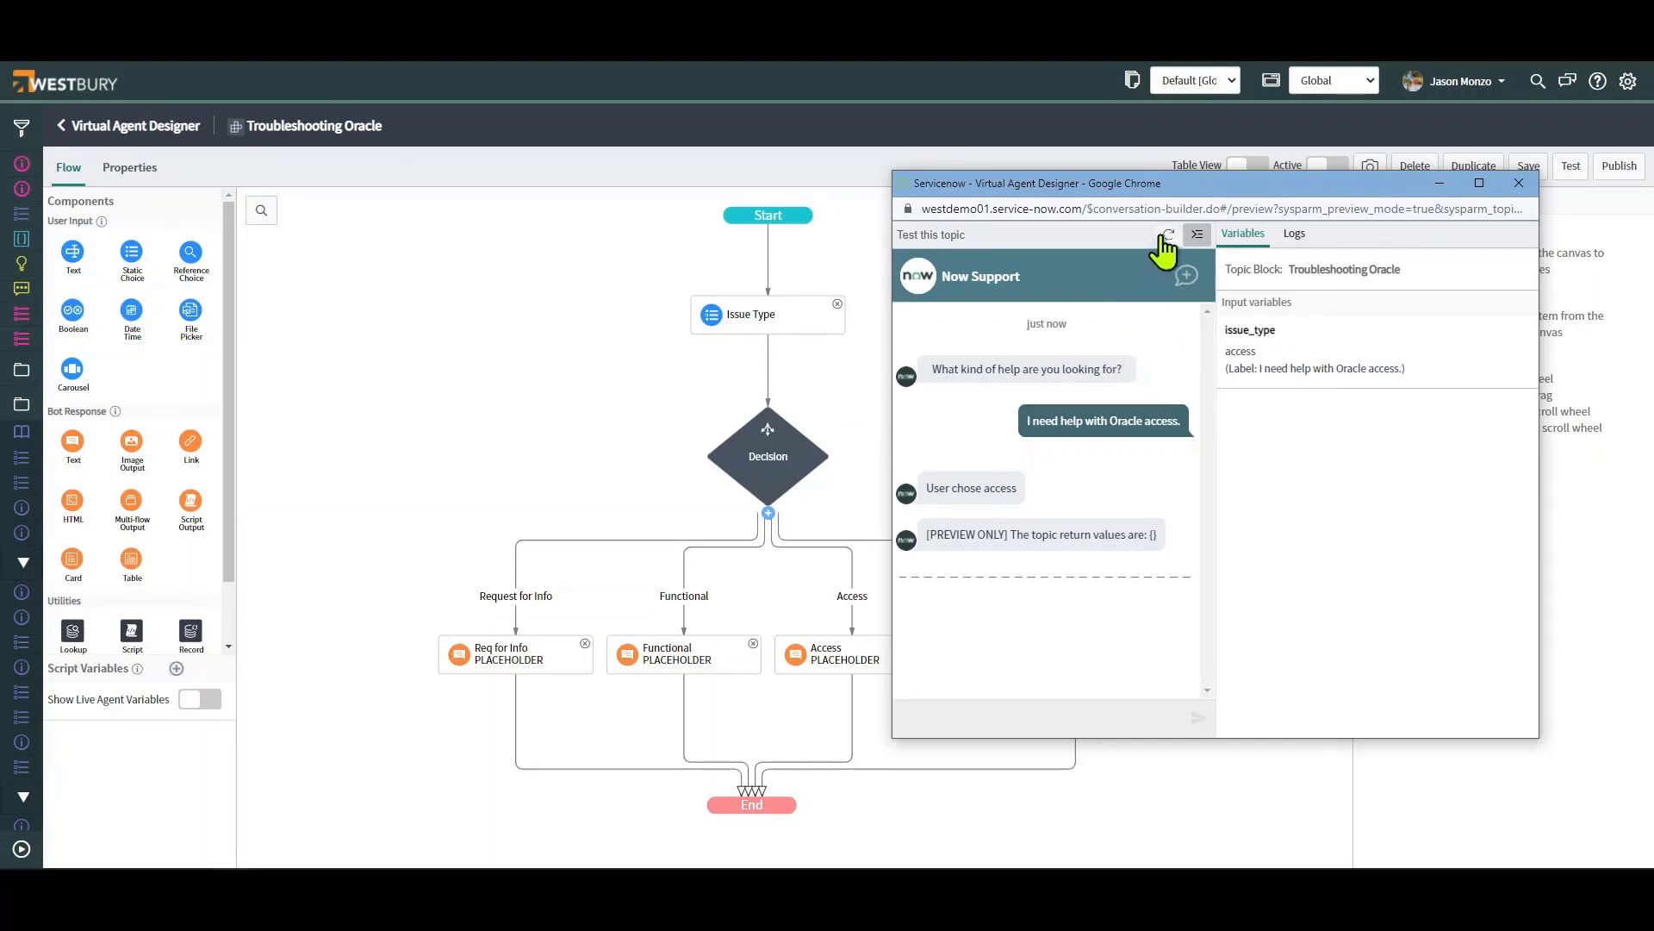
# - Restart the test conversation and answer "I need help using the Oracle application."
pyautogui.click(1168, 234)
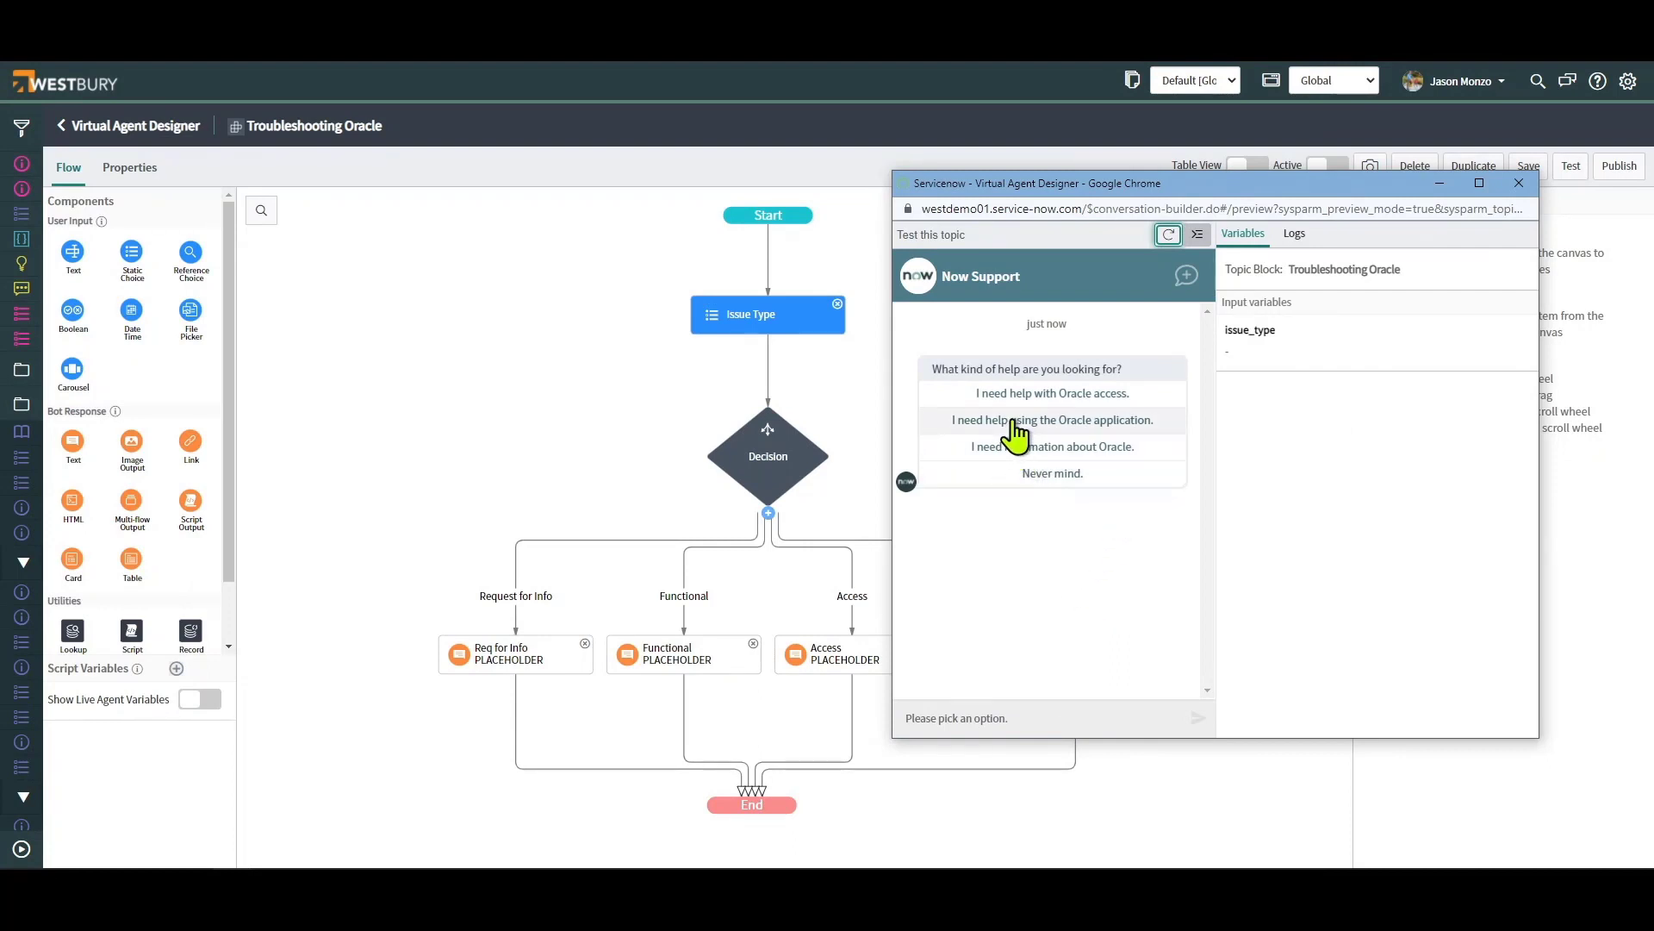
pyautogui.click(1014, 420)
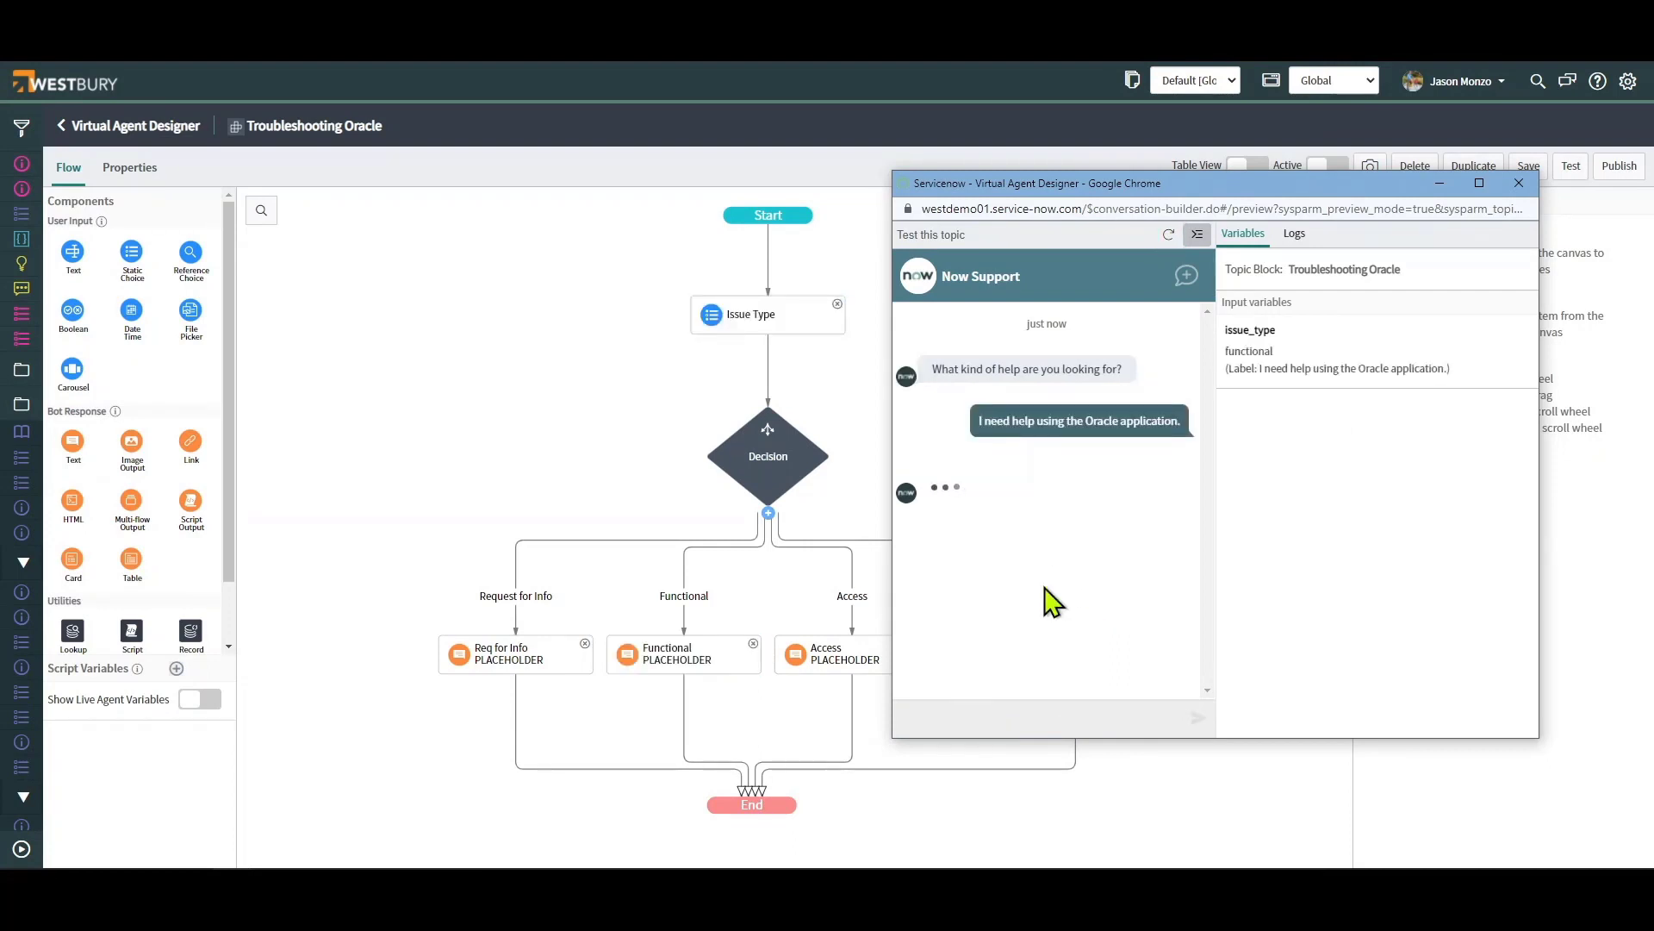